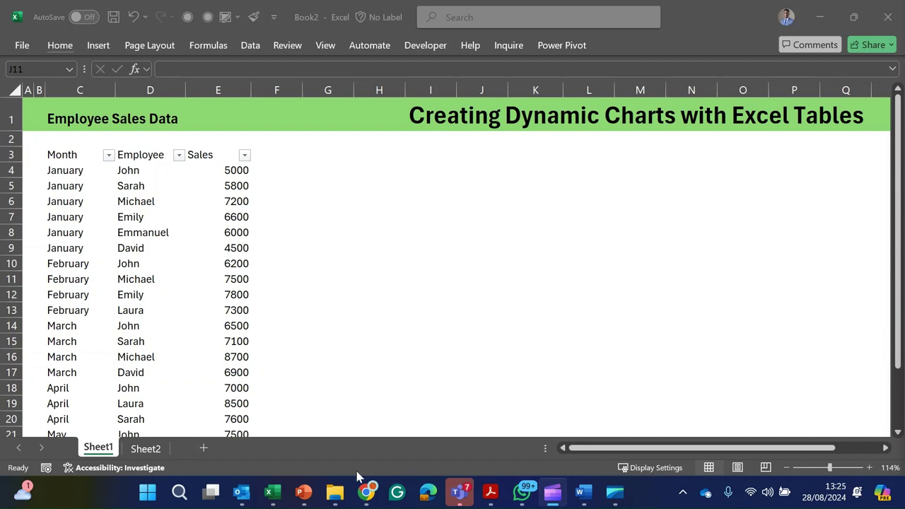
Highlight the table's Sales and Month values to point them out
click(341, 303)
click(331, 301)
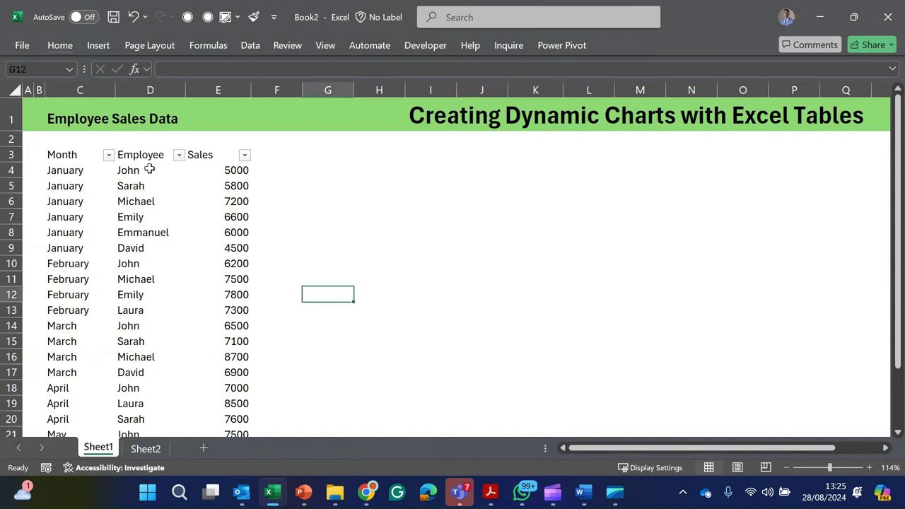
ctrl+scroll(149, 169, up, 1)
drag(152, 182, 180, 424)
scroll(215, 236, up, 1)
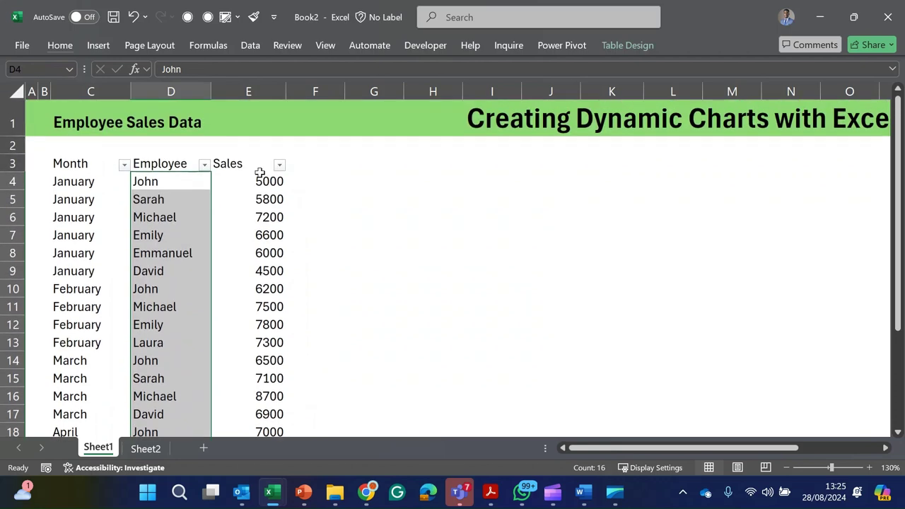
drag(264, 179, 262, 395)
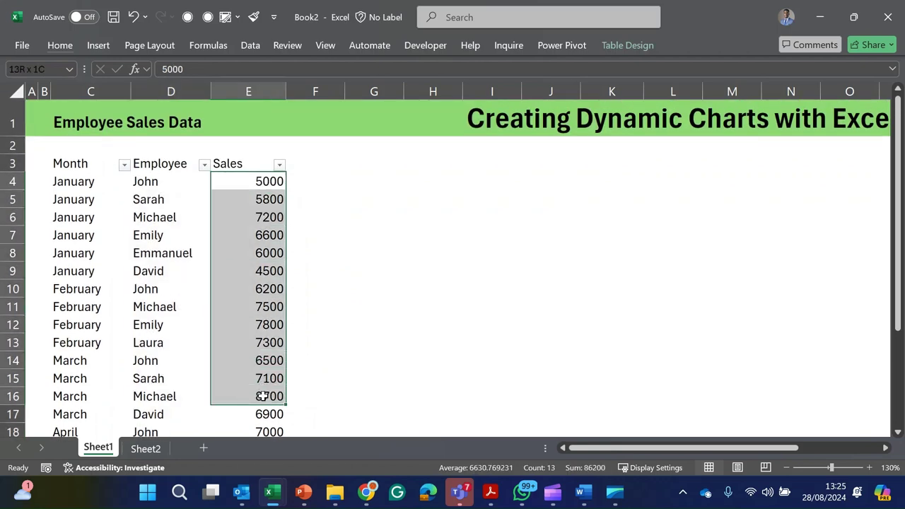
drag(70, 183, 89, 394)
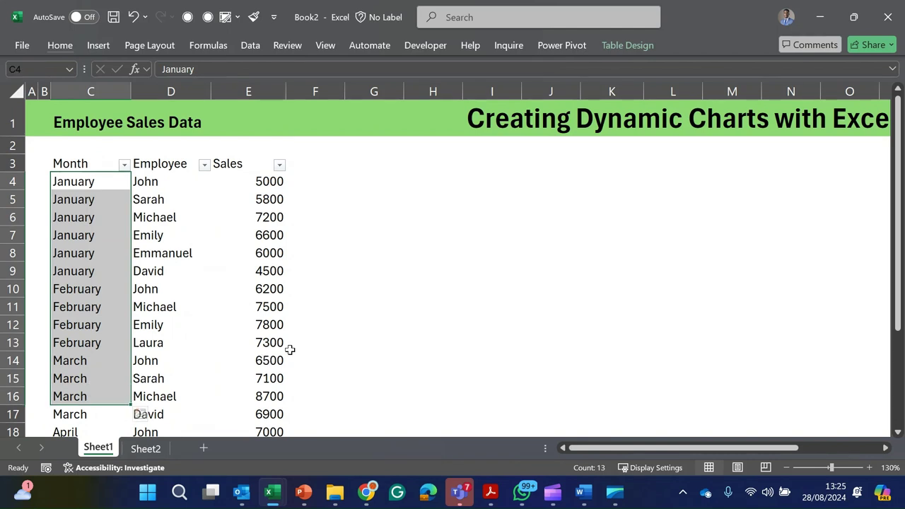
click(299, 344)
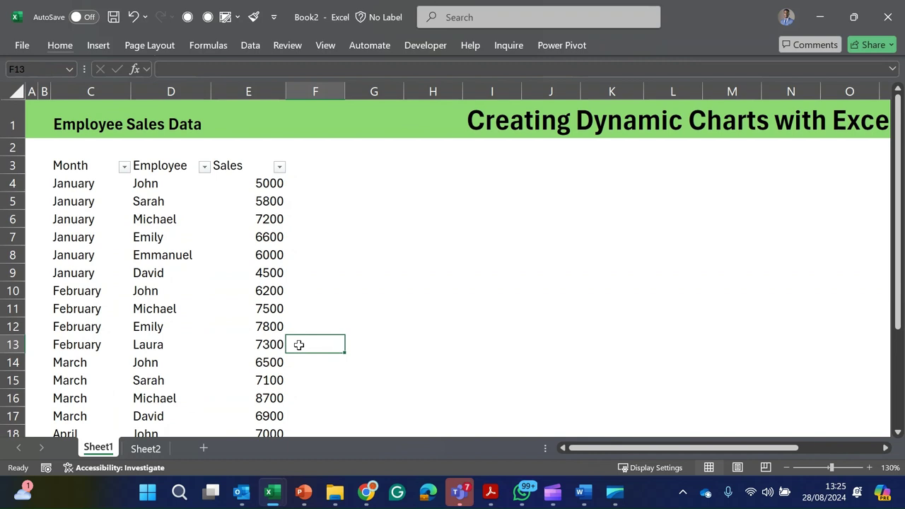
scroll(299, 345, down, 3)
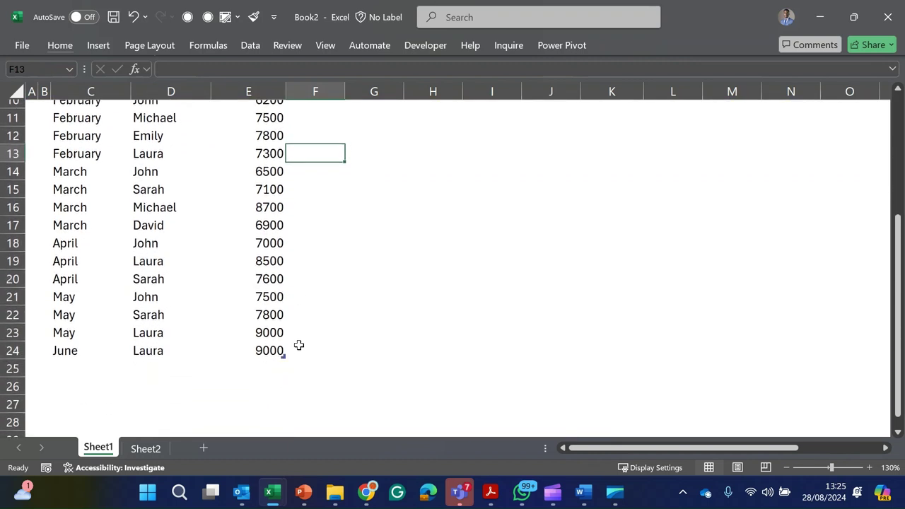
scroll(299, 344, up, 1)
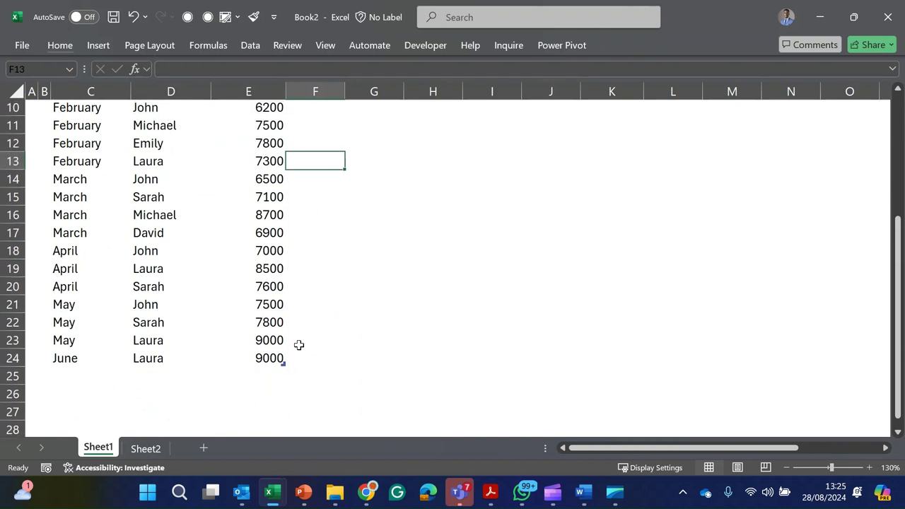
scroll(300, 344, up, 1)
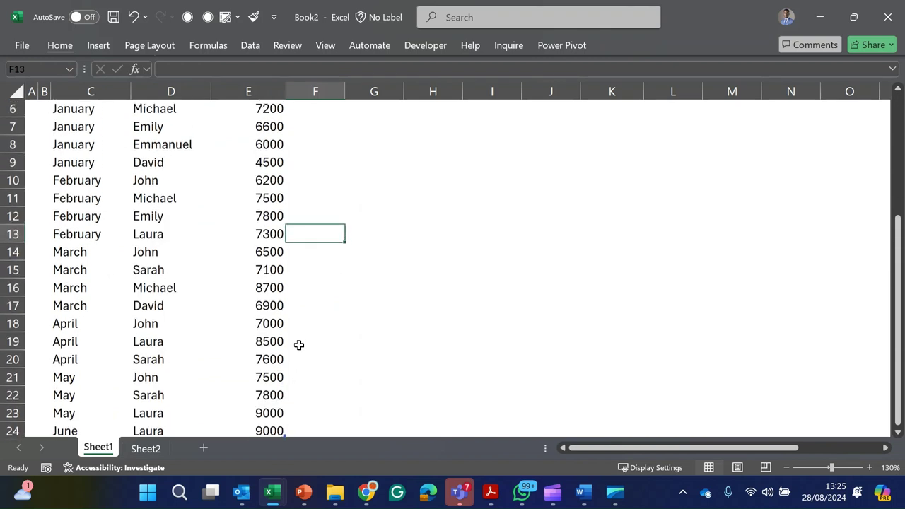
scroll(299, 344, up, 2)
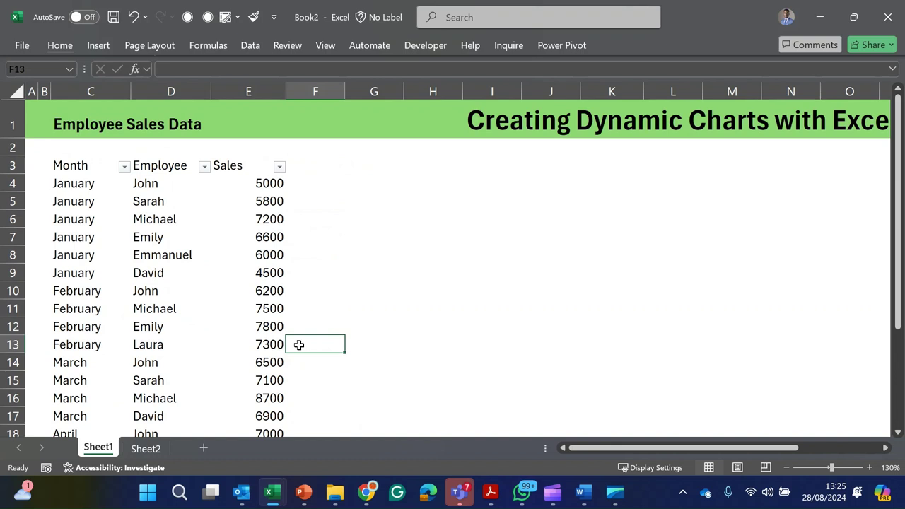
Move around the sheet and select the table's whole Month column
key(Up)
key(Right)
key(Up)
key(Up)
key(Up)
key(Up)
key(Up)
key(Up)
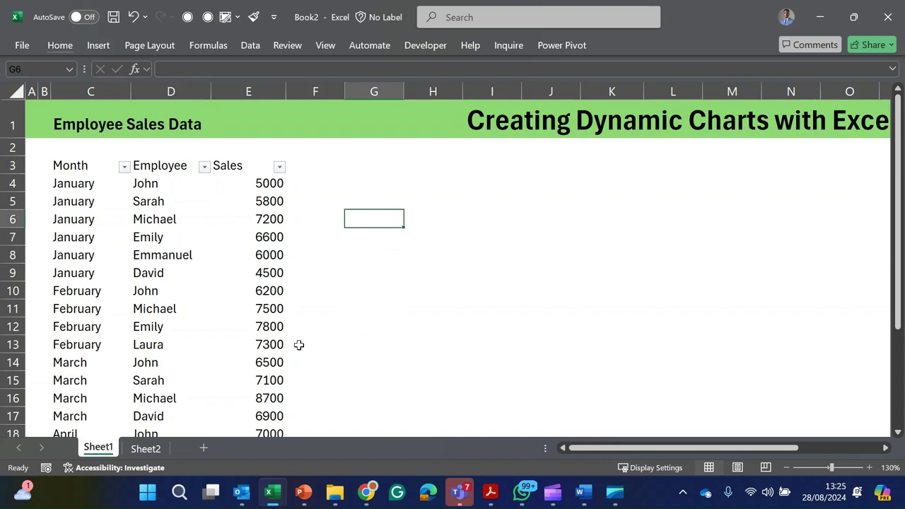
key(Up)
key(Right)
key(Up)
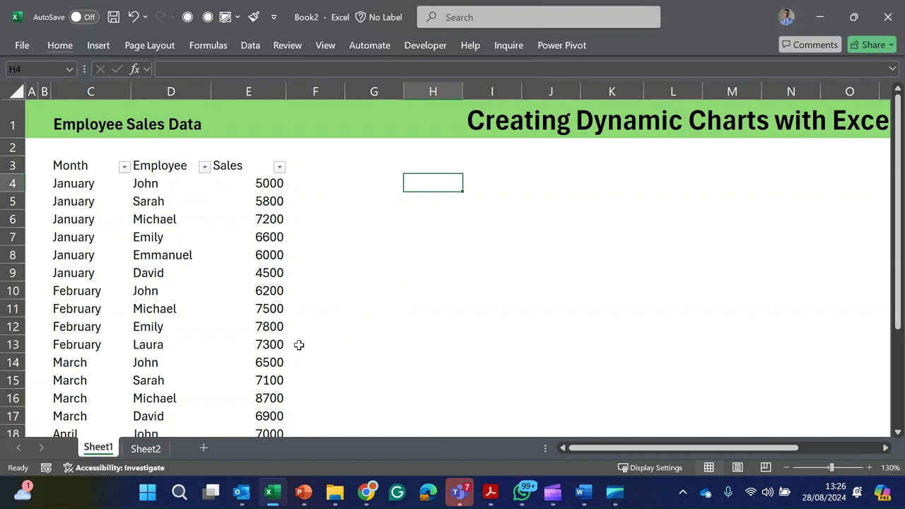
key(Left)
key(Left)
key(Left)
key(Left)
key(Left)
key(Left)
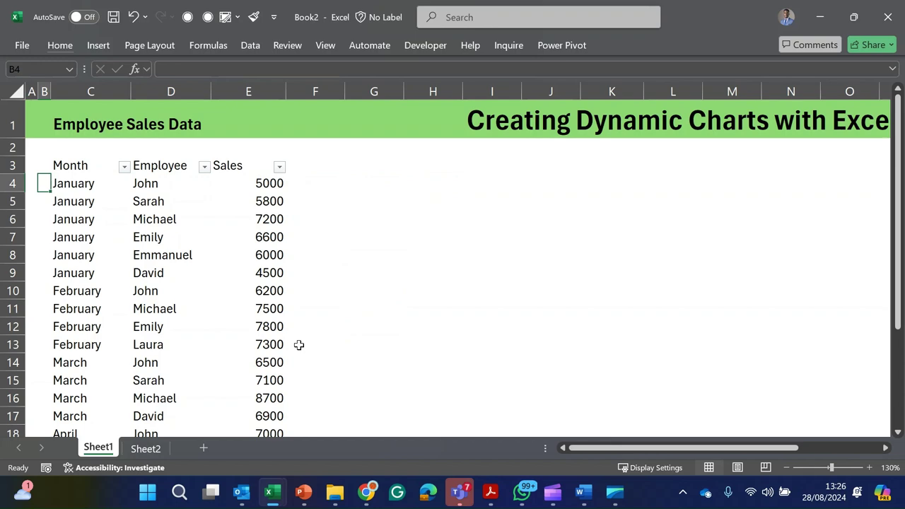
key(Right)
key(ctrl+shift+Down)
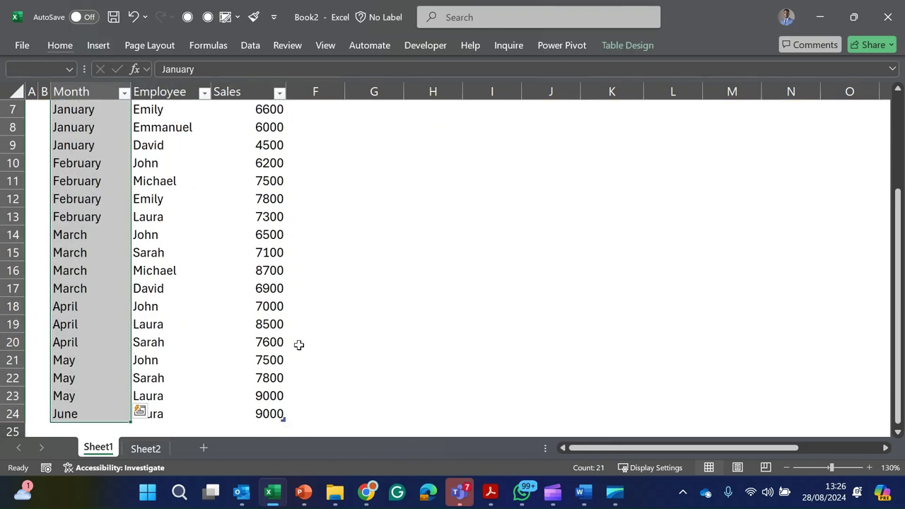
key(Up)
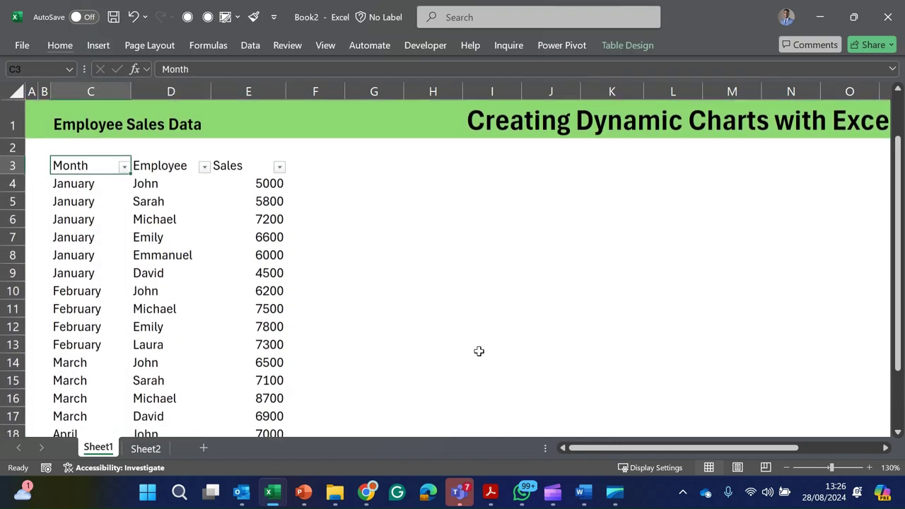
Enter =UNIQUE(Table7[Month]) in H3 so January through June spill down
click(434, 170)
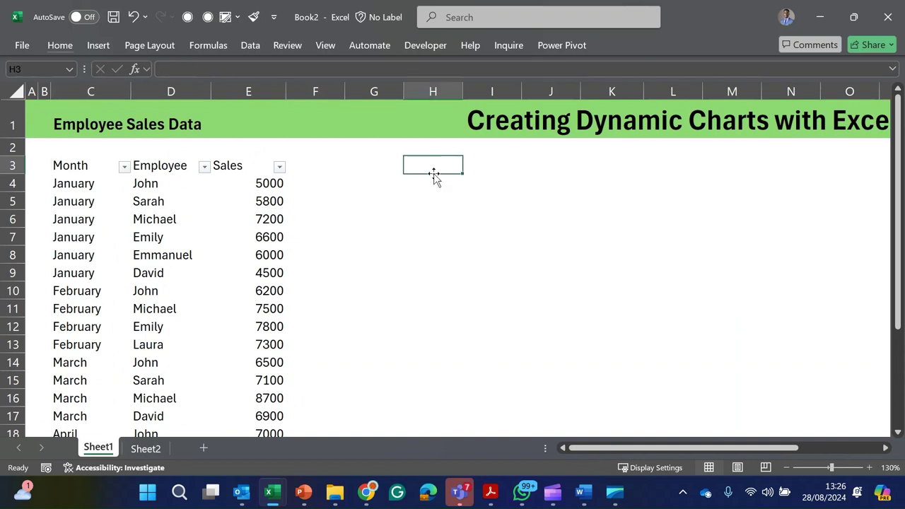
text(=uniq)
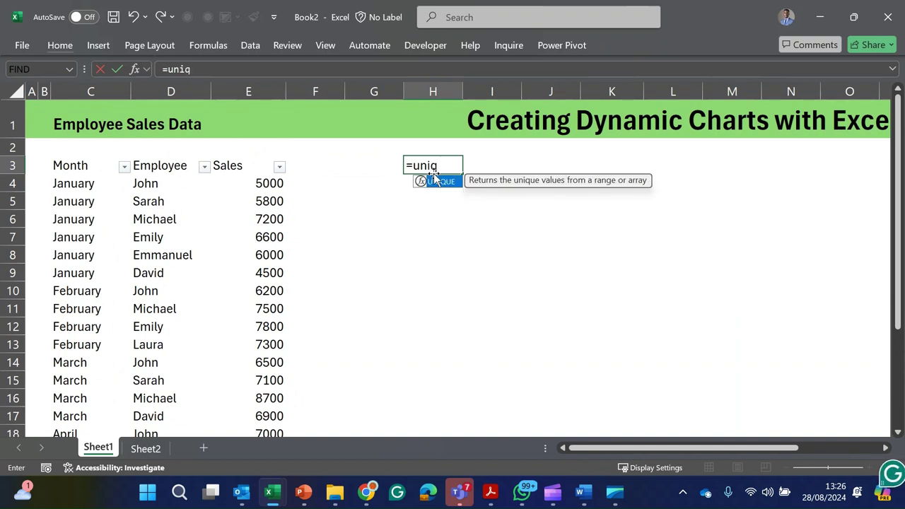
key(Escape)
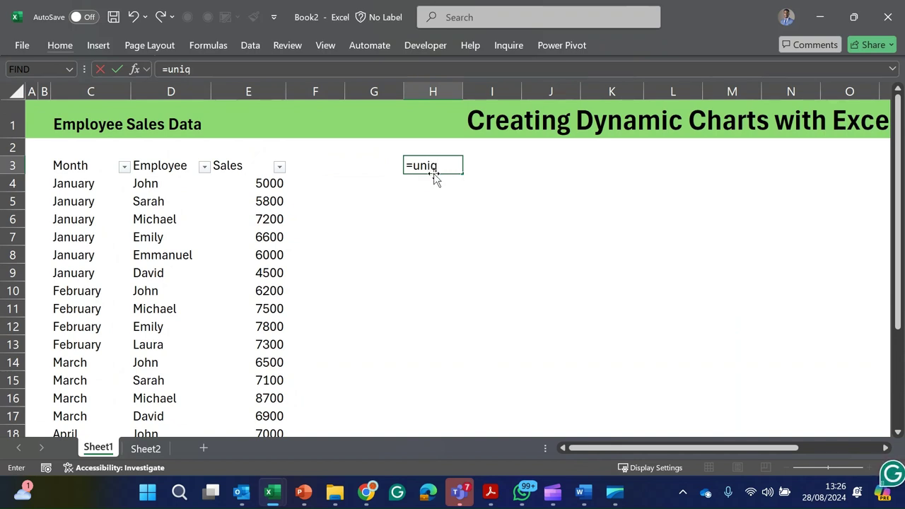
key(BackSpace)
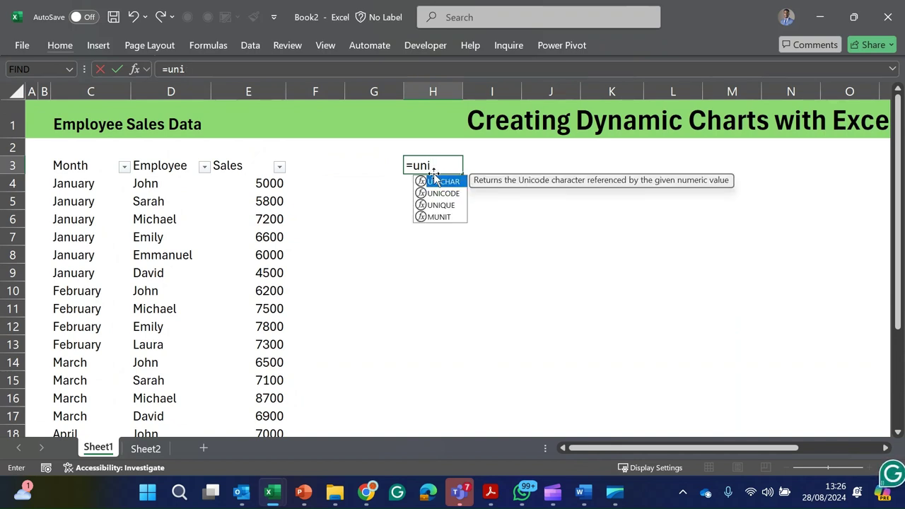
key(Down)
key(Down)
key(Tab)
key(Left)
key(Left)
key(Left)
key(Left)
key(Down)
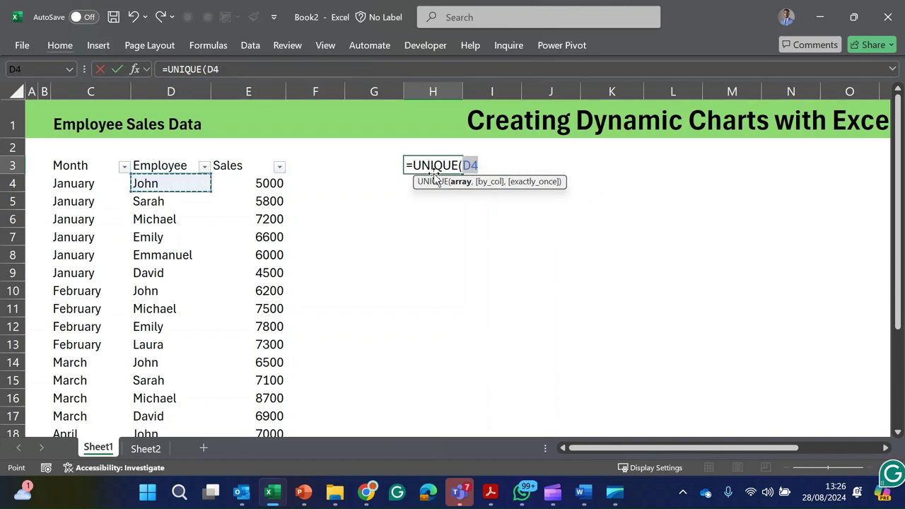
key(Left)
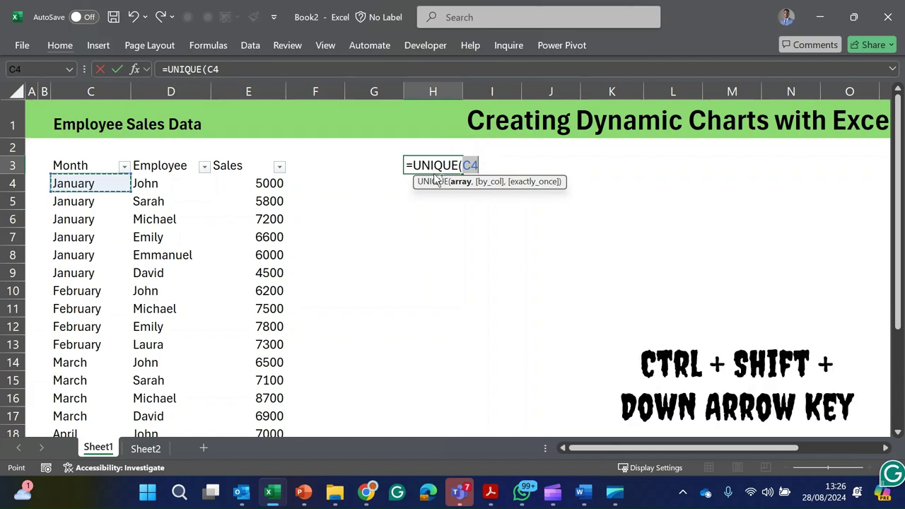
key(ctrl+shift+Down)
text())
key(Return)
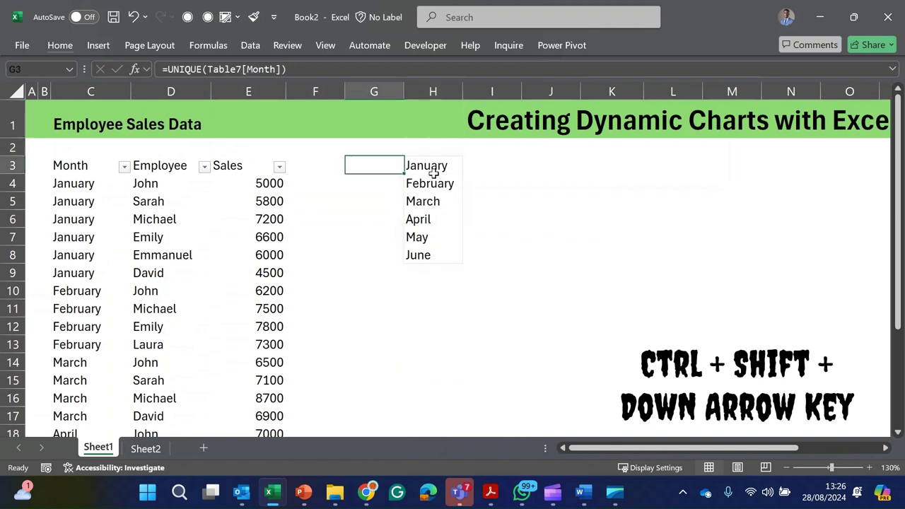
Add a bold 'Unique' heading in H2 and review the spilled month list
text(Unique)
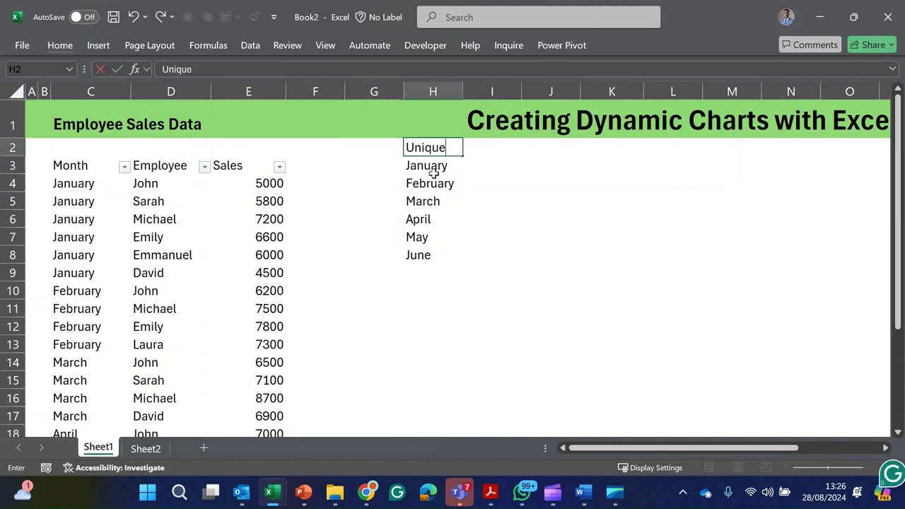
key(Return)
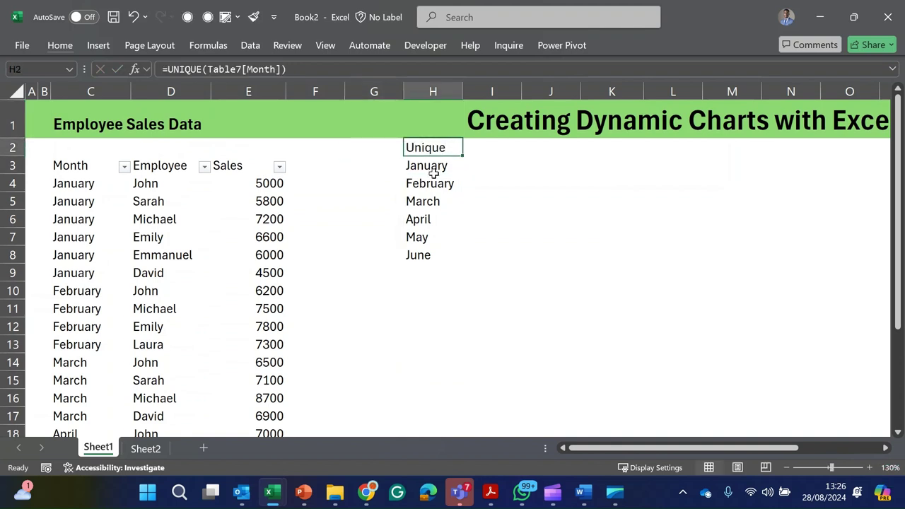
key(Up)
key(ctrl+b)
key(Down)
key(Down)
key(Down)
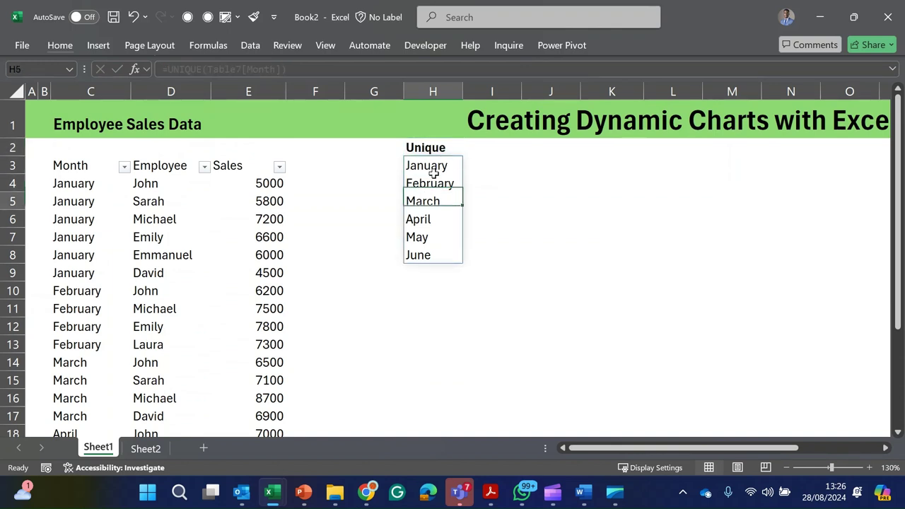
key(Down)
key(Down)
key(Down)
key(Up)
key(Up)
key(Up)
key(Up)
key(Up)
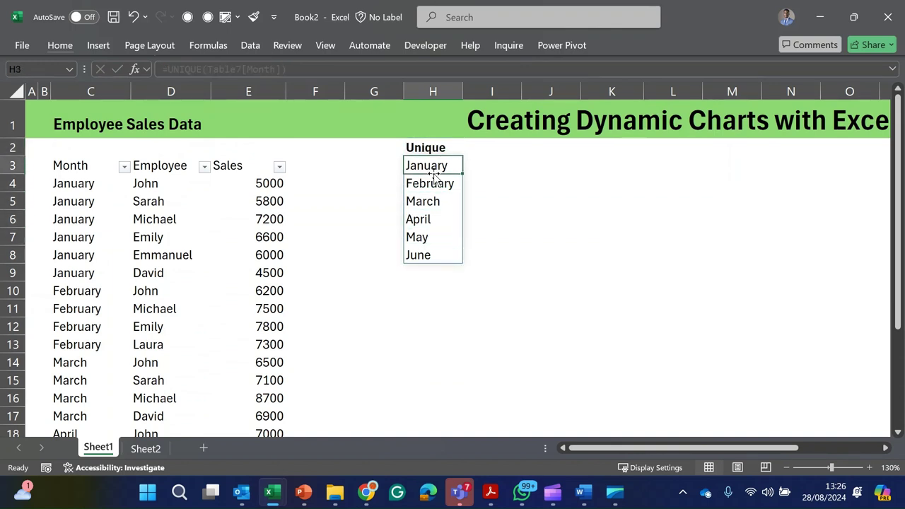
key(Up)
key(Down)
key(Right)
key(Right)
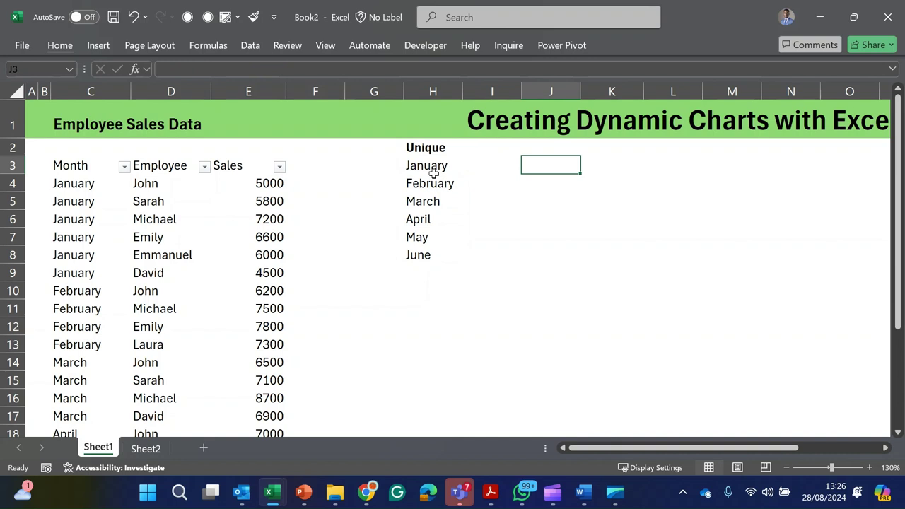
Restrict J3 to a List dropdown sourced from the months in H3:H8
key(alt)
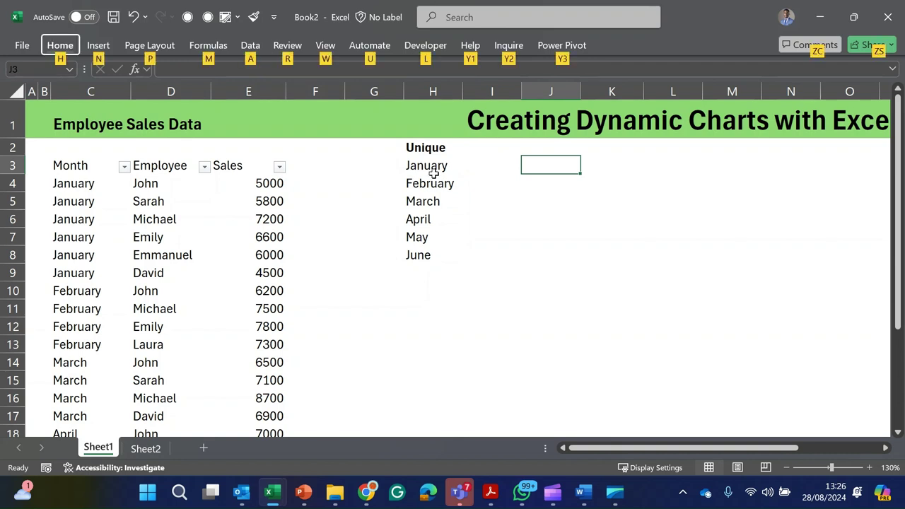
key(d)
key(l)
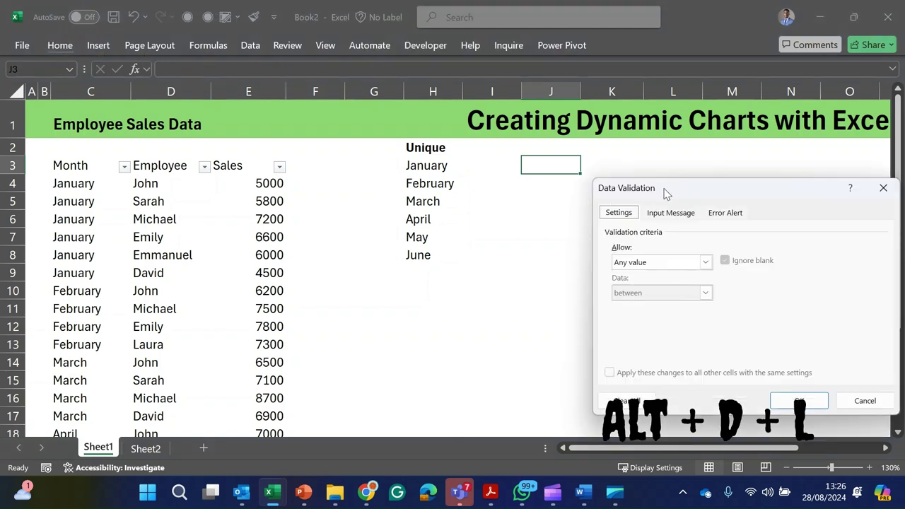
drag(669, 188, 623, 186)
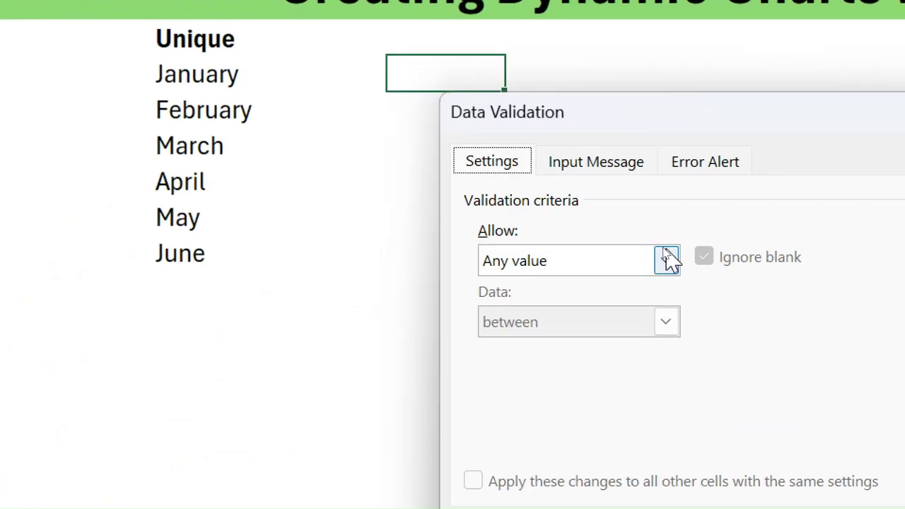
click(666, 262)
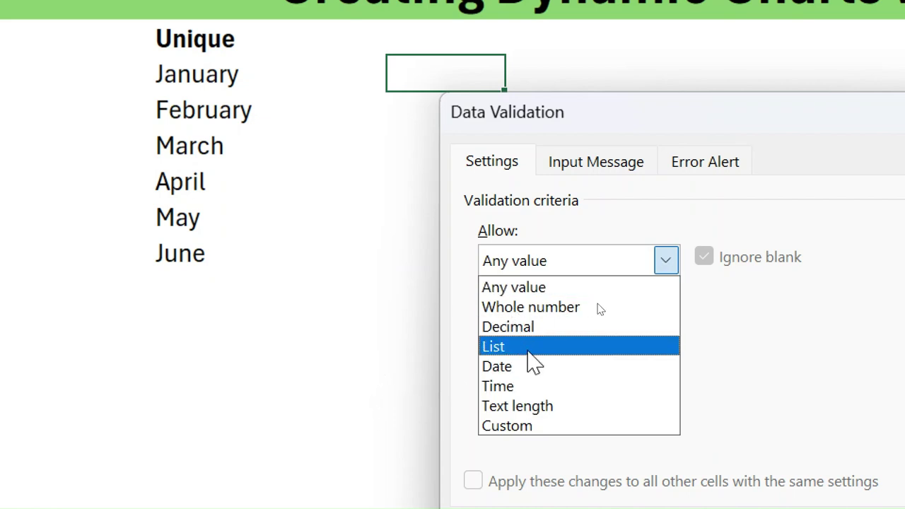
click(556, 351)
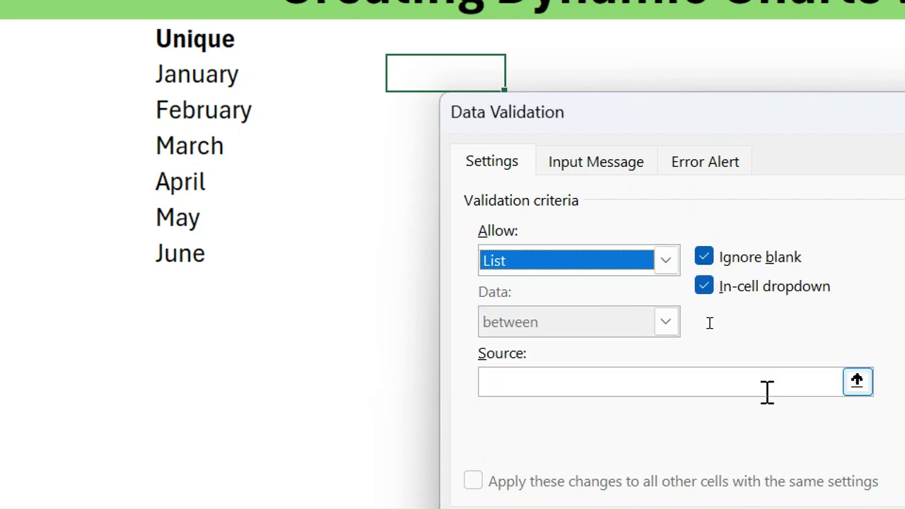
click(742, 380)
click(83, 84)
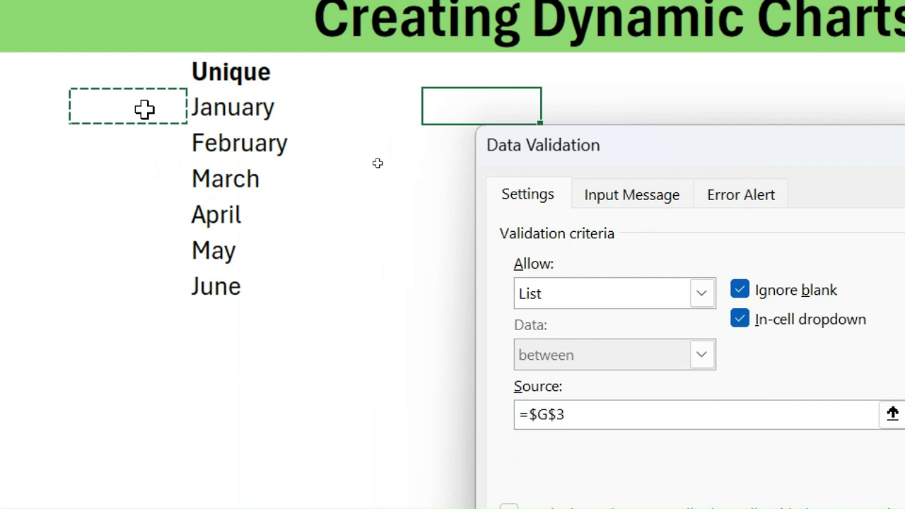
drag(248, 109, 230, 285)
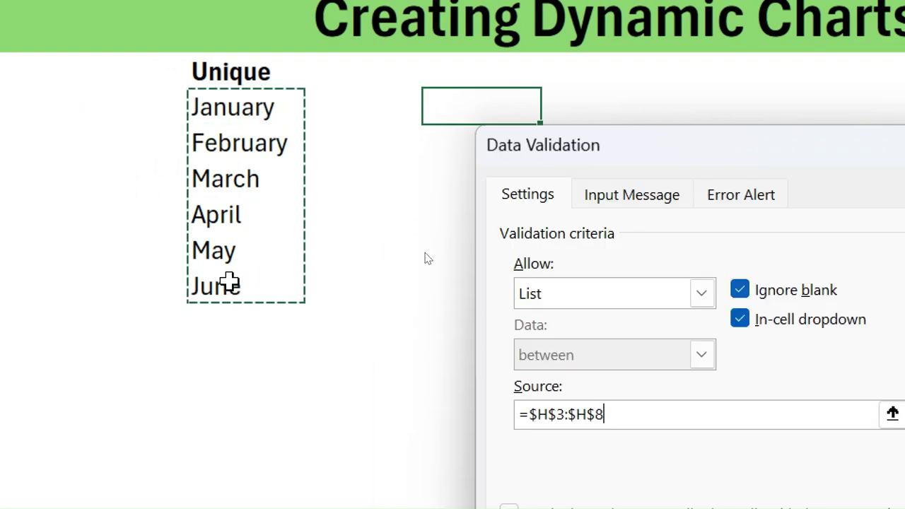
key(Return)
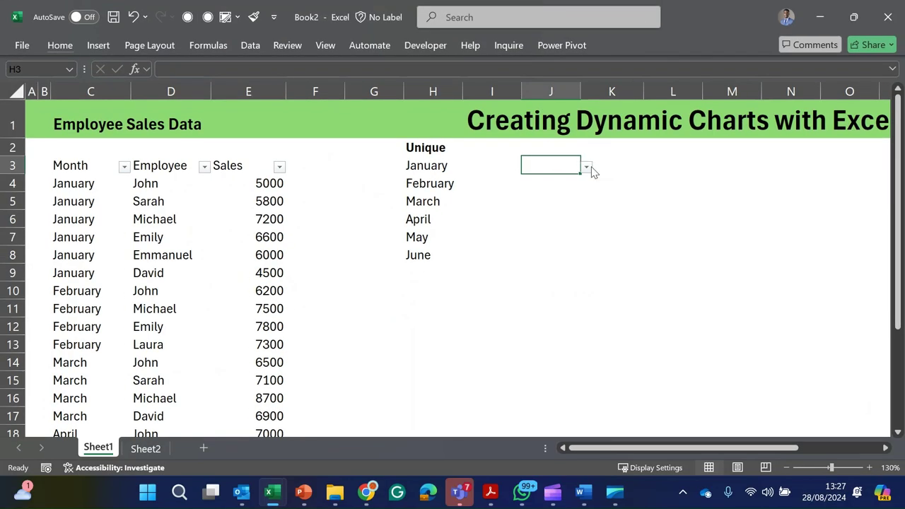
Try January and February in J3's dropdown, leaving it set to June
click(620, 110)
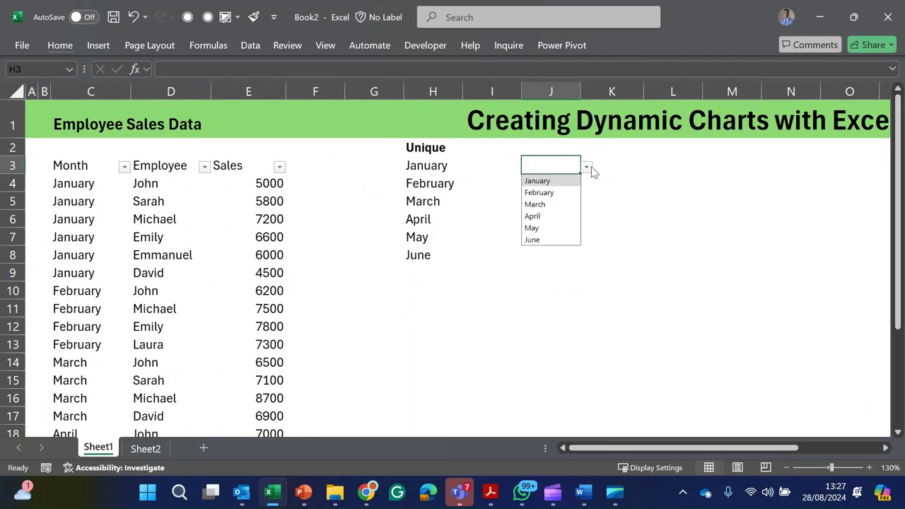
click(559, 181)
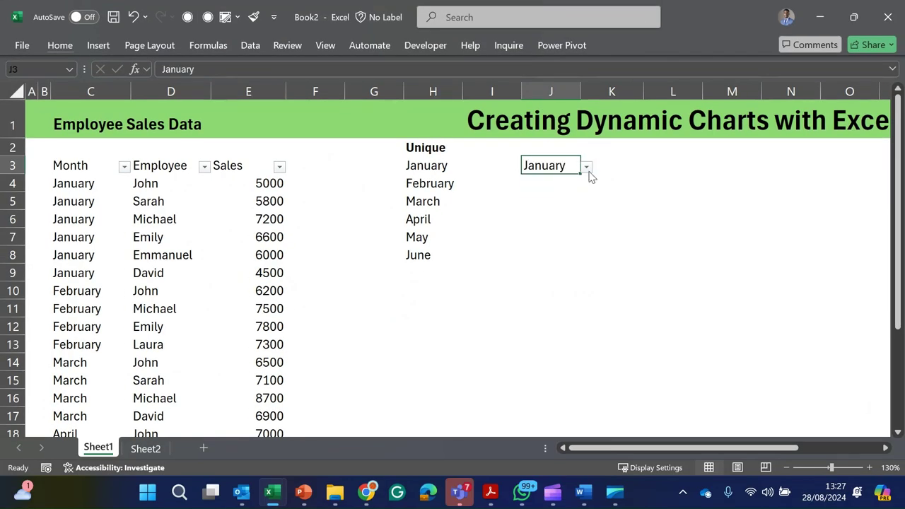
click(587, 171)
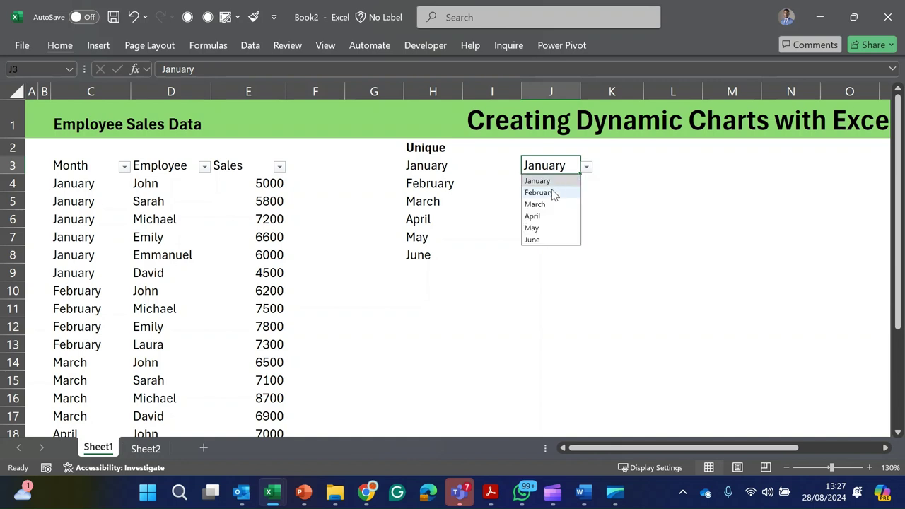
click(581, 192)
click(587, 168)
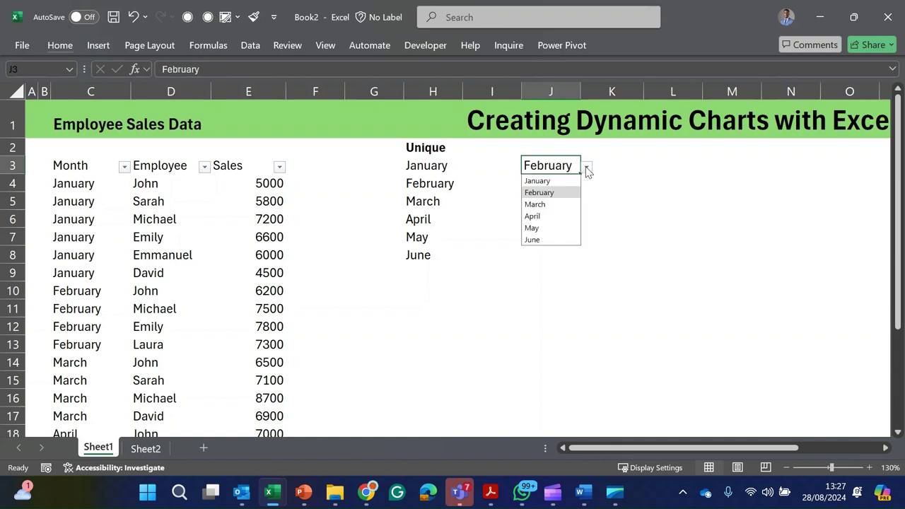
click(543, 236)
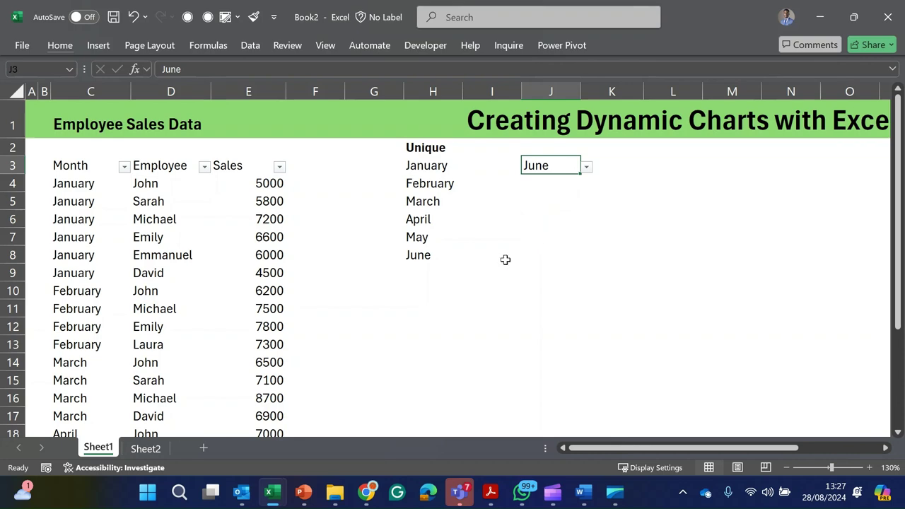
Add table row 25 with July, Emmanuel and 7800 copied from E22
scroll(505, 260, down, 3)
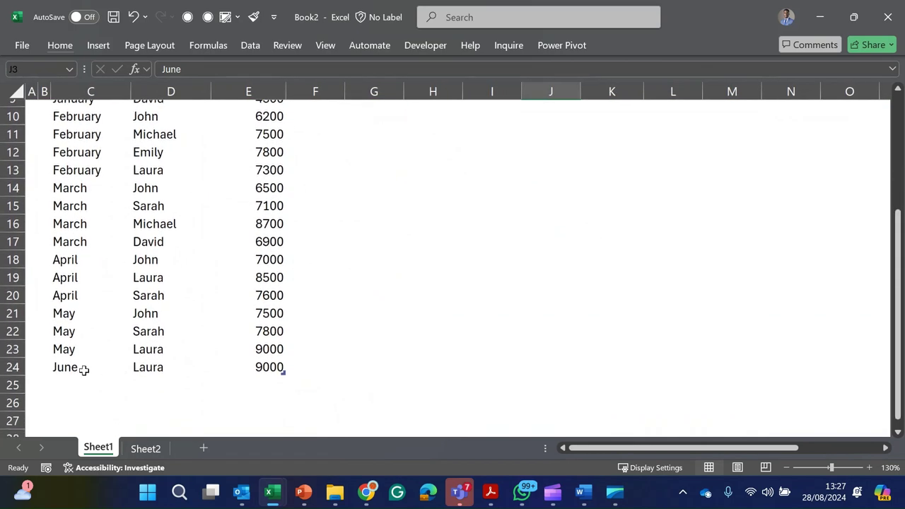
click(71, 382)
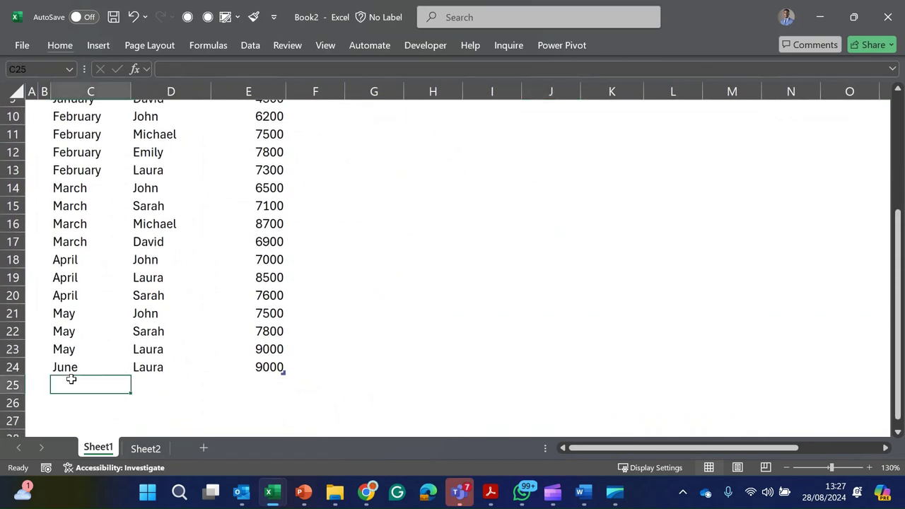
text(July)
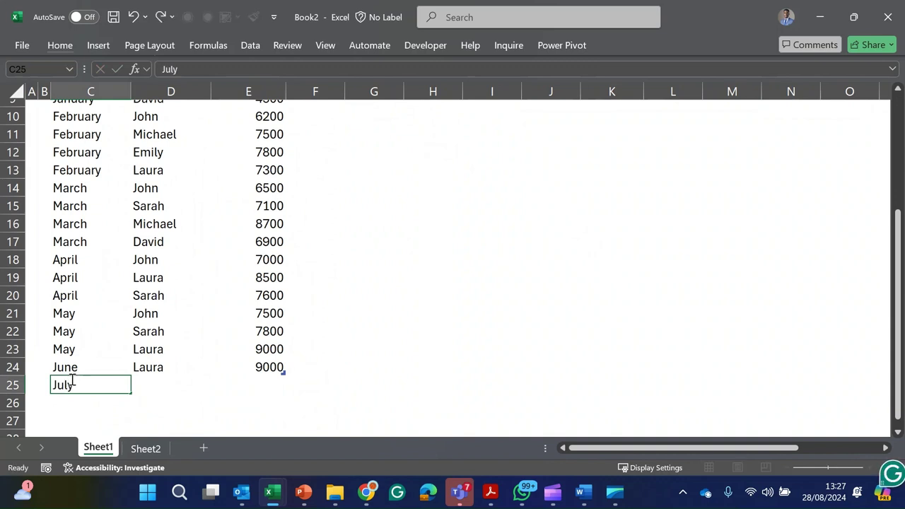
key(Return)
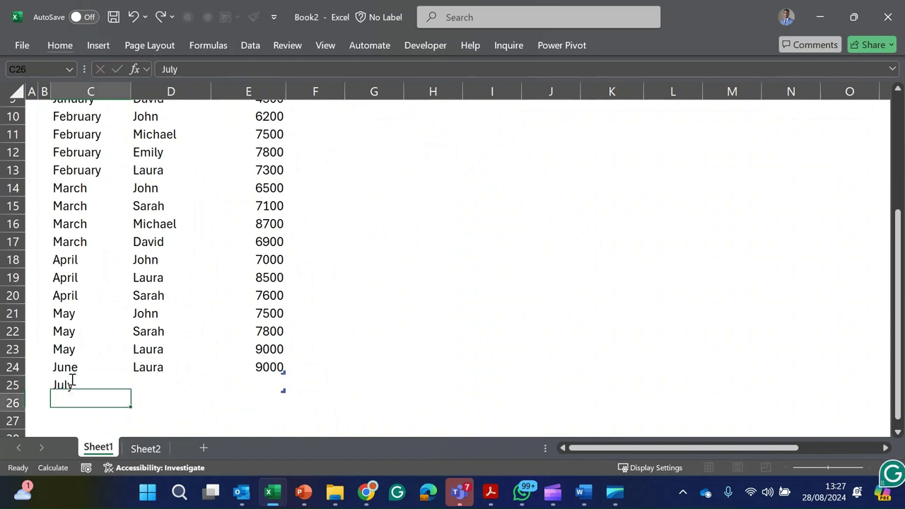
key(Up)
key(Right)
text(Emmanuel)
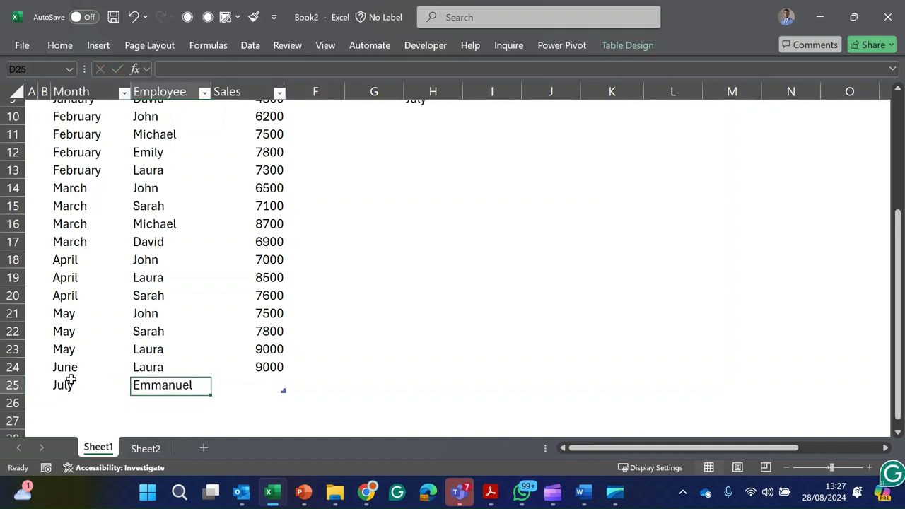
key(Tab)
key(Up)
key(Up)
key(Up)
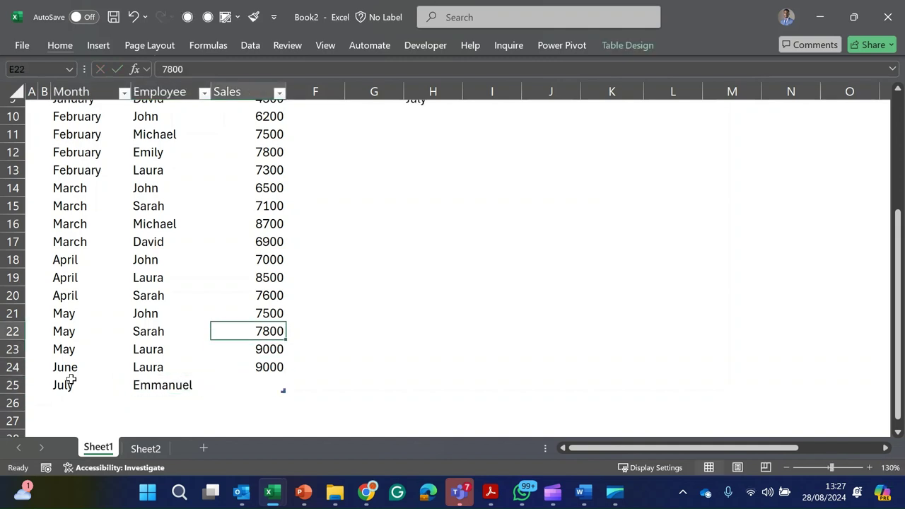
key(ctrl+c)
key(Down)
key(Down)
key(Down)
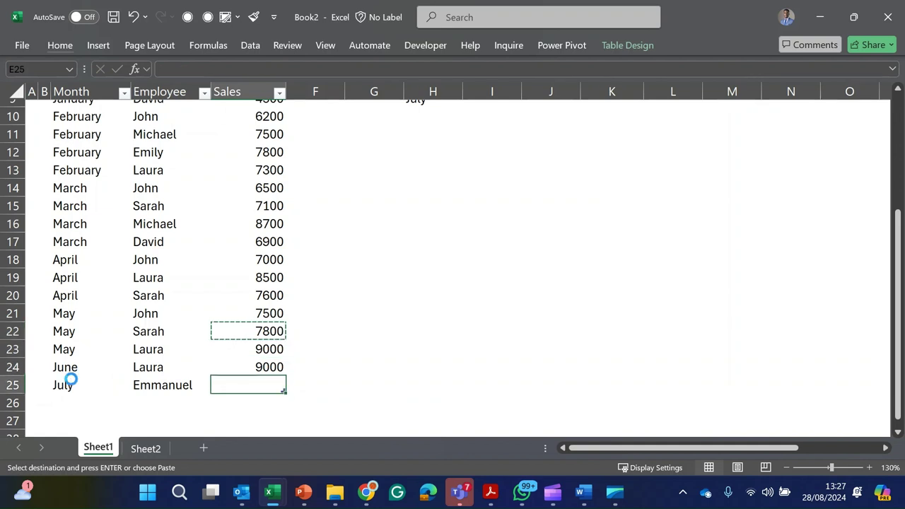
key(ctrl+v)
scroll(409, 273, up, 3)
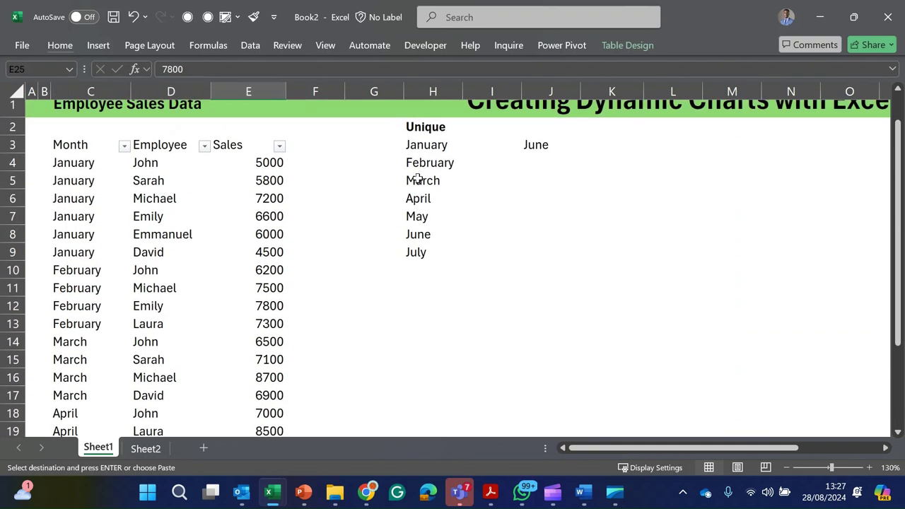
Confirm J3's dropdown still ends at June, then start Data Validation with Alt+D
drag(418, 146, 421, 249)
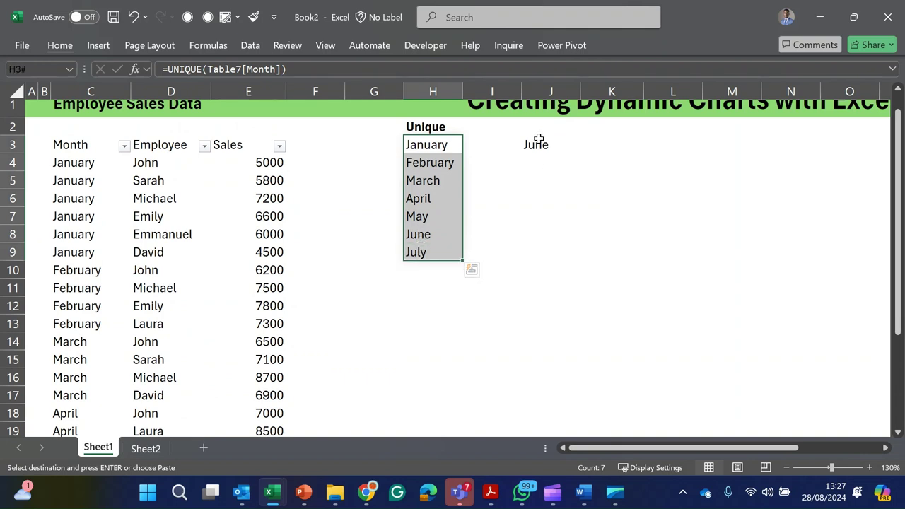
click(538, 141)
click(586, 147)
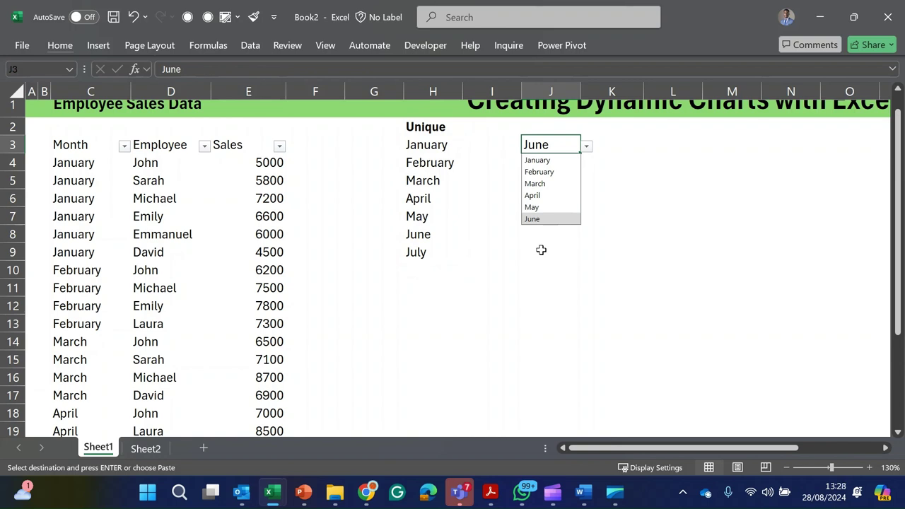
key(Escape)
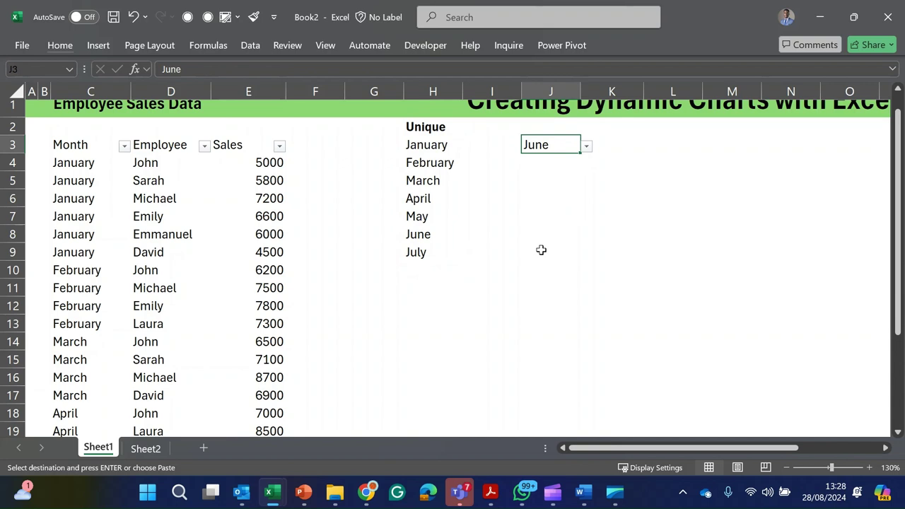
key(alt+d)
Change J3's list source to the spill reference =$H$3# so July is offered
key(l)
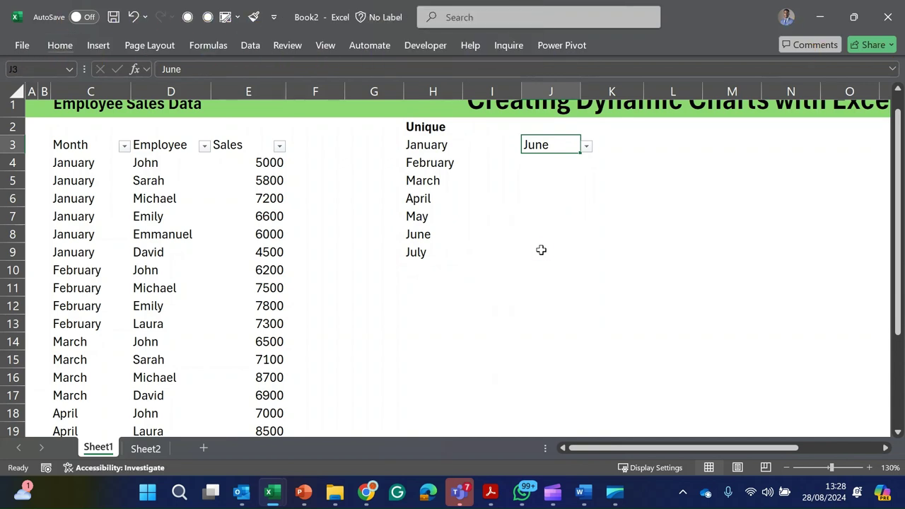
click(633, 316)
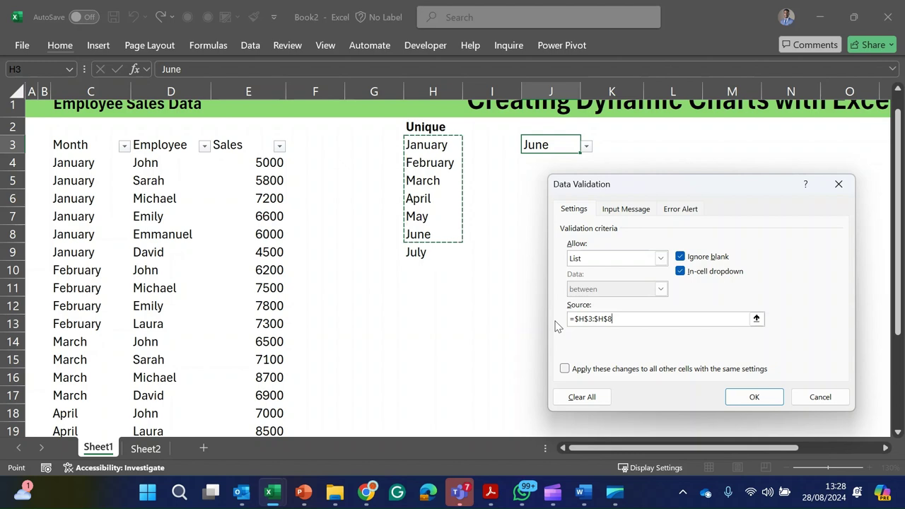
key(BackSpace)
key(BackSpace)
key(BackSpace)
key(BackSpace)
key(BackSpace)
key(BackSpace)
key(BackSpace)
key(BackSpace)
key(BackSpace)
key(BackSpace)
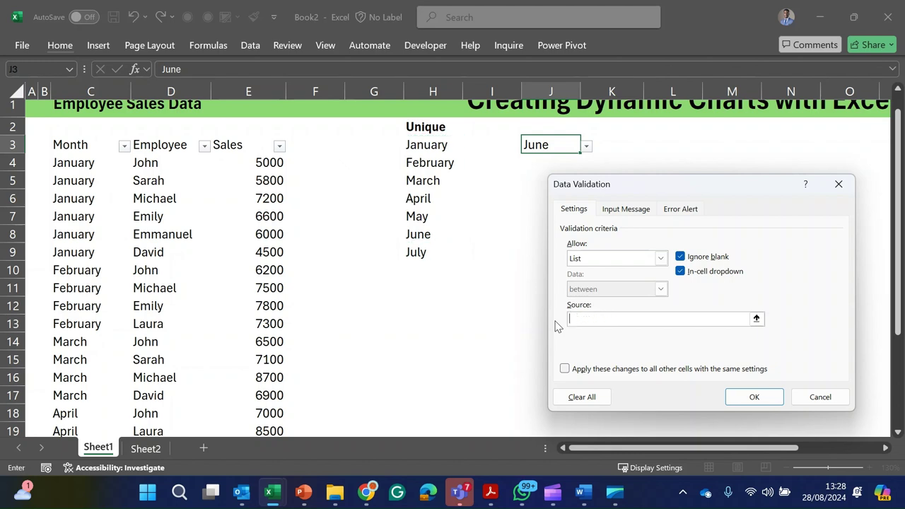
click(441, 147)
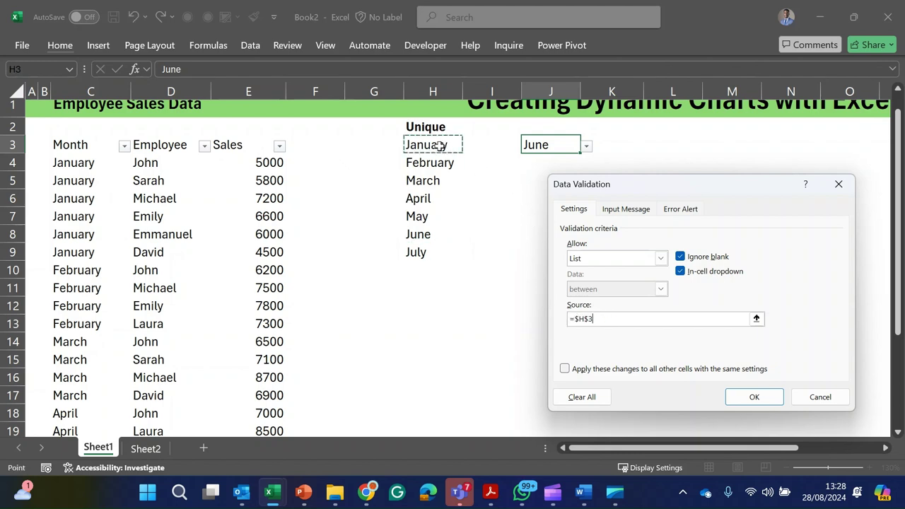
text(#)
key(Return)
Choose July in J3's month dropdown
click(587, 152)
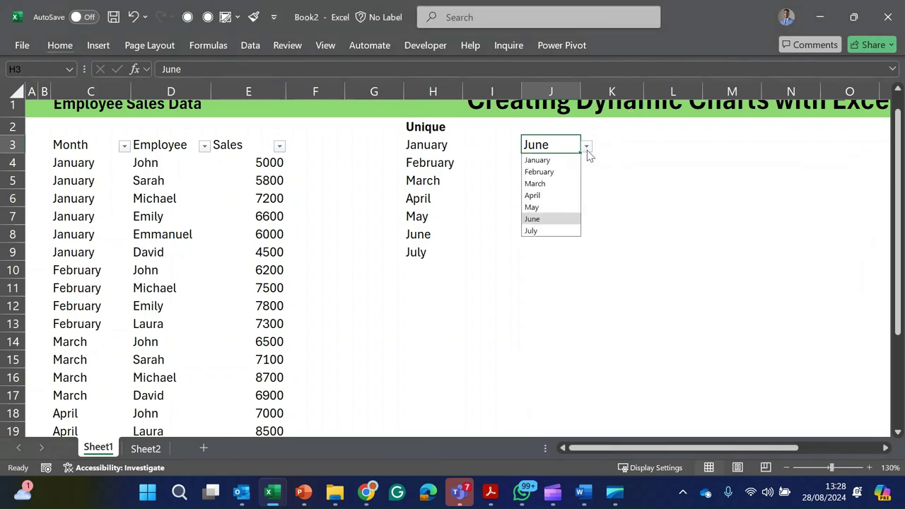
click(536, 231)
scroll(379, 321, down, 2)
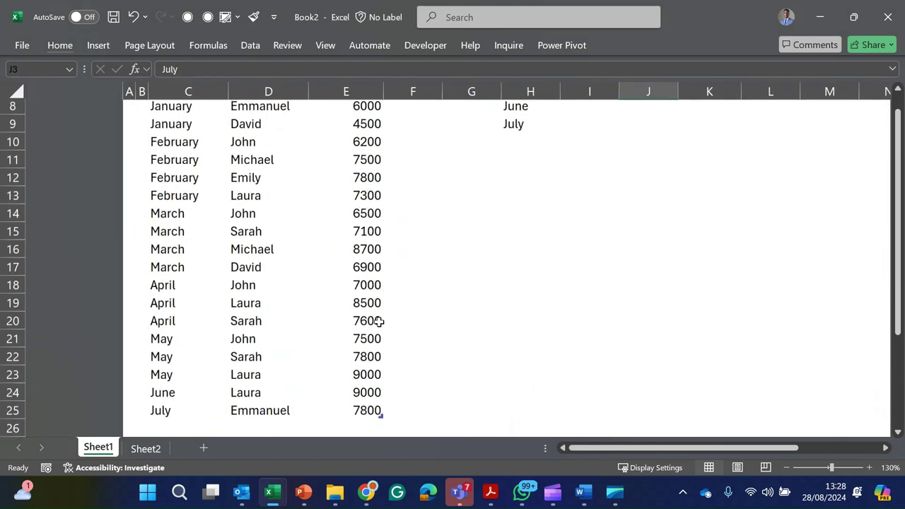
scroll(379, 321, down, 3)
Add an August row 26, filling Emmanuel and 7800 down from row 25
click(56, 284)
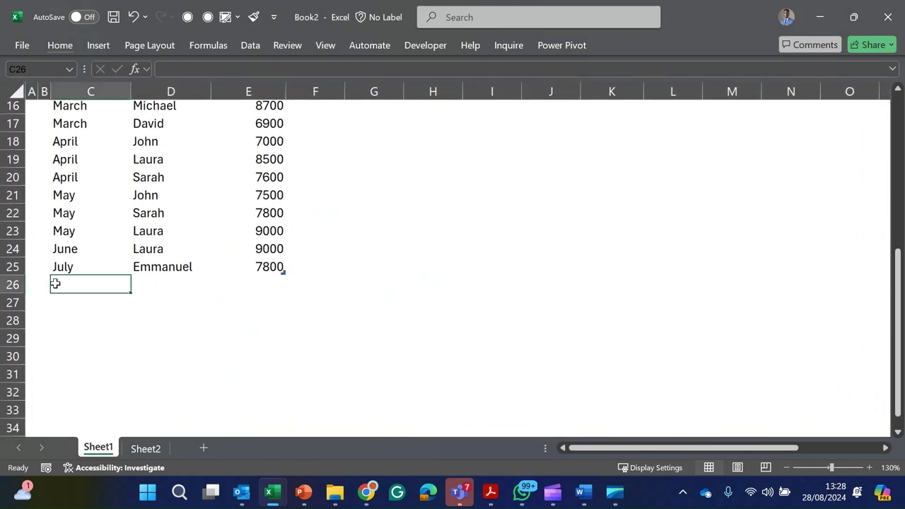
text(Ayg)
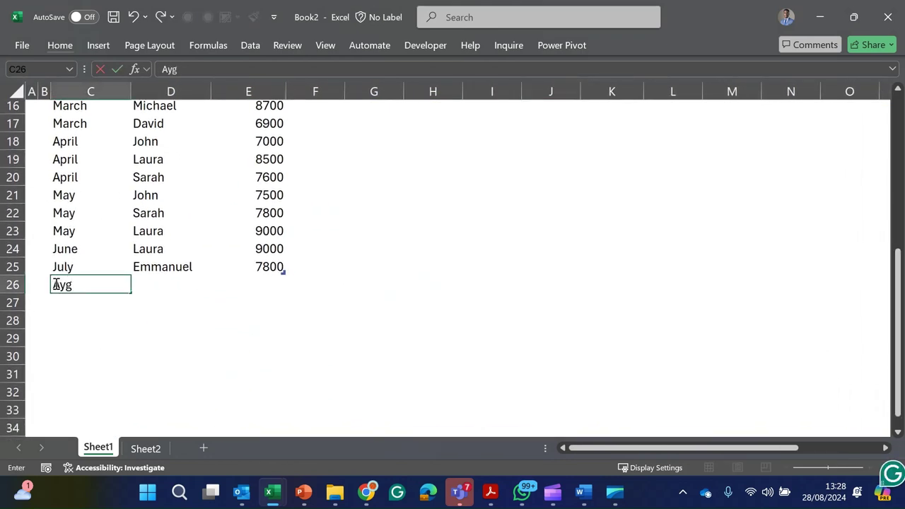
text(y)
key(BackSpace)
text(ust)
key(ctrl+Return)
key(Return)
key(Up)
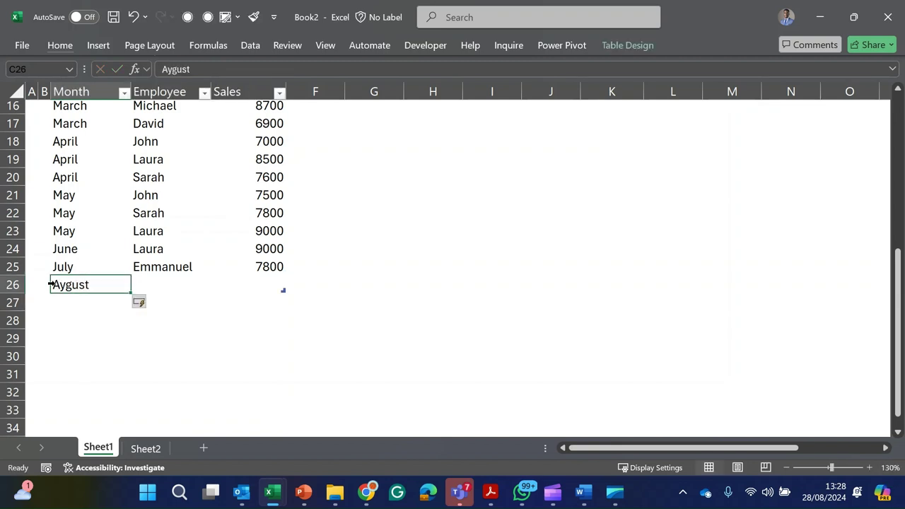
text(Augu)
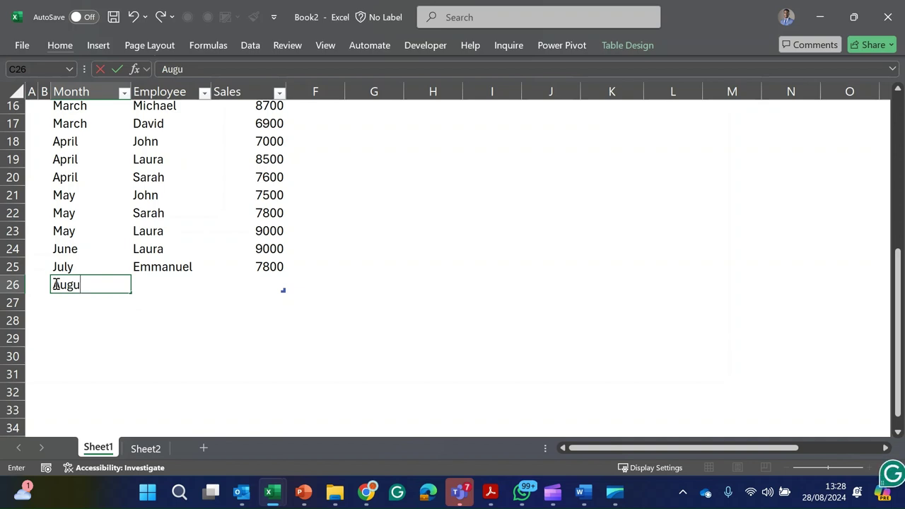
text(st)
key(Tab)
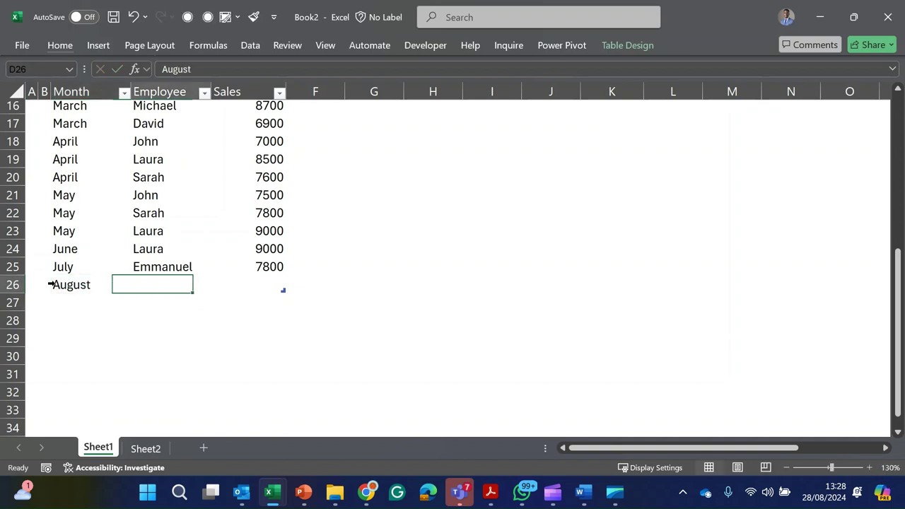
key(shift+Right)
key(ctrl+d)
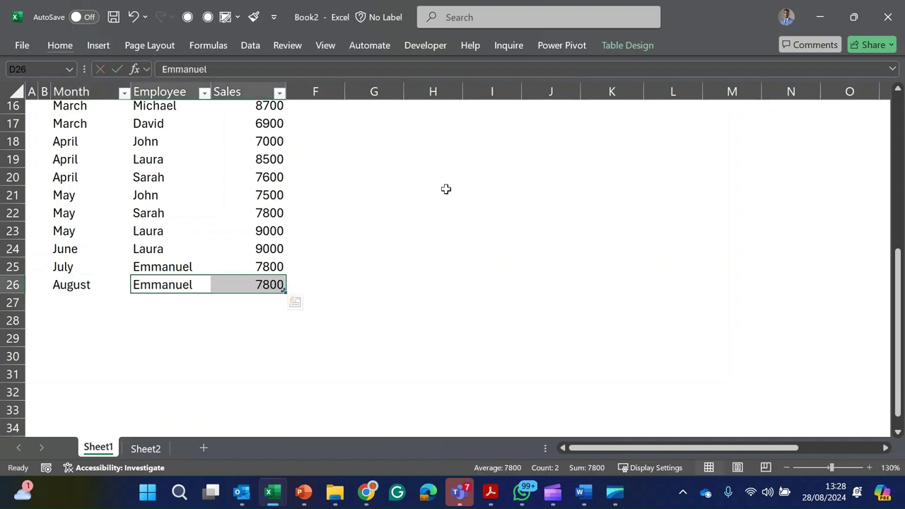
scroll(445, 188, up, 5)
Pick August from J3's dropdown, which now lists the new month automatically
click(540, 166)
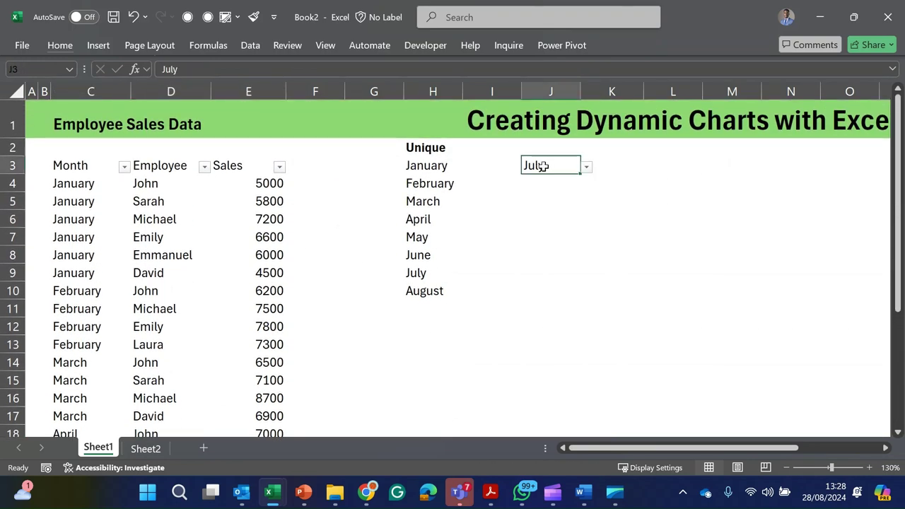
click(588, 170)
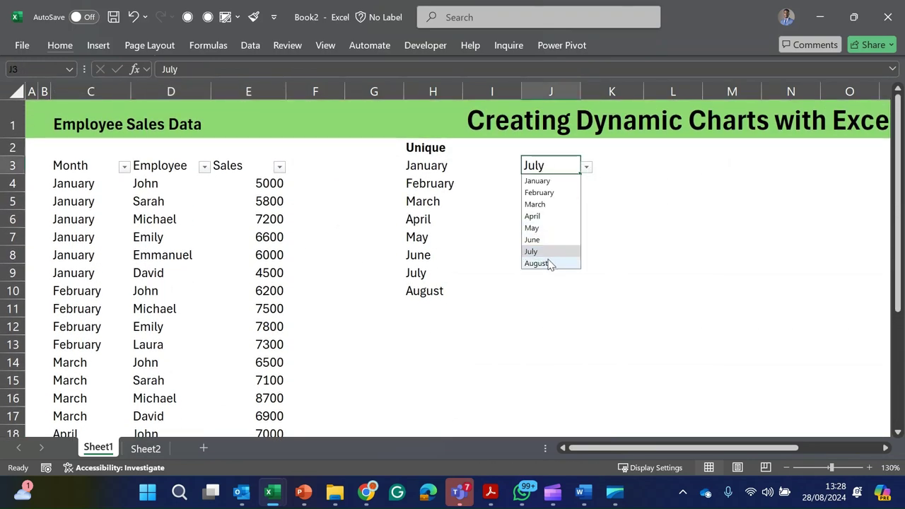
click(550, 262)
click(587, 168)
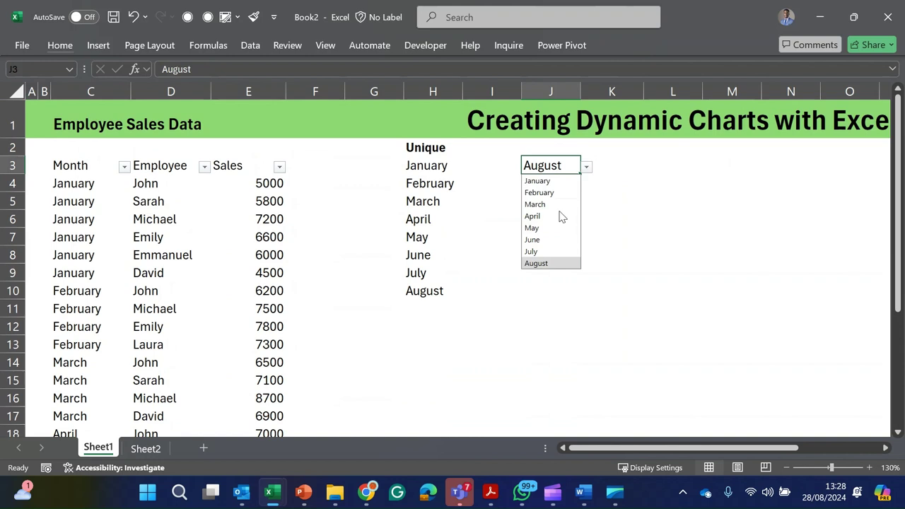
click(538, 262)
click(600, 246)
scroll(600, 246, right, 3)
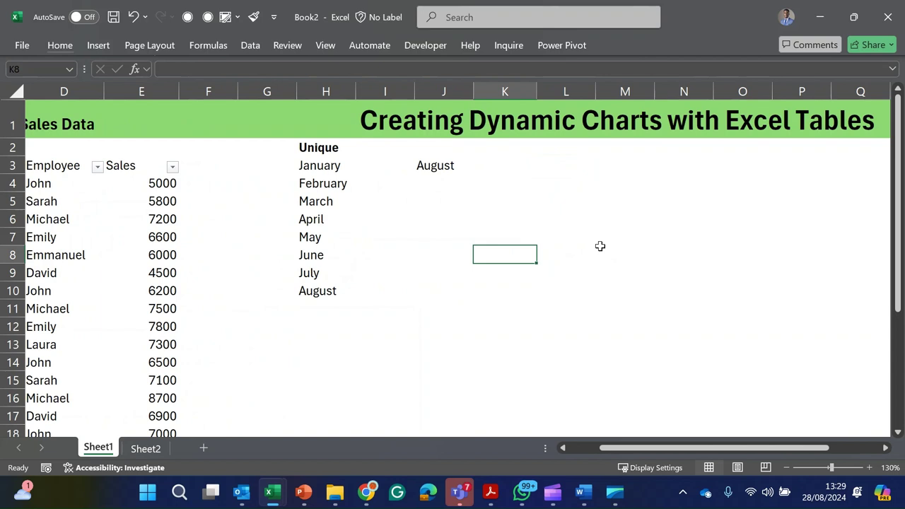
Copy the Employee and Sales headers into L3:M3 and make them bold
click(44, 167)
key(shift+Right)
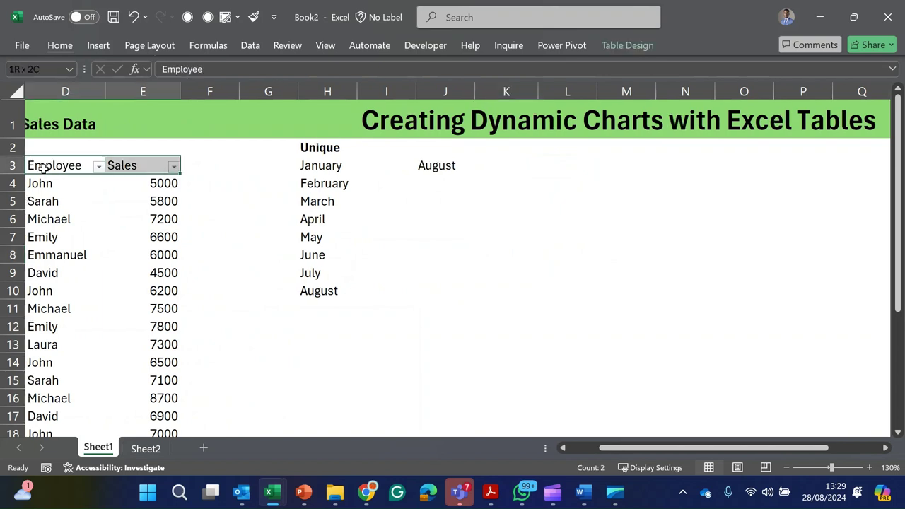
key(ctrl+c)
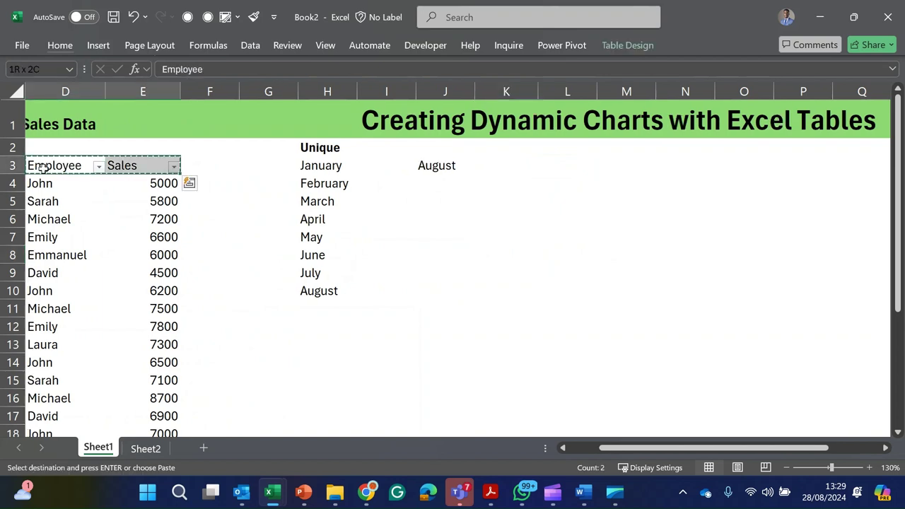
key(Right)
key(Right)
key(Right)
key(Right)
key(Right)
key(Right)
key(Right)
key(Right)
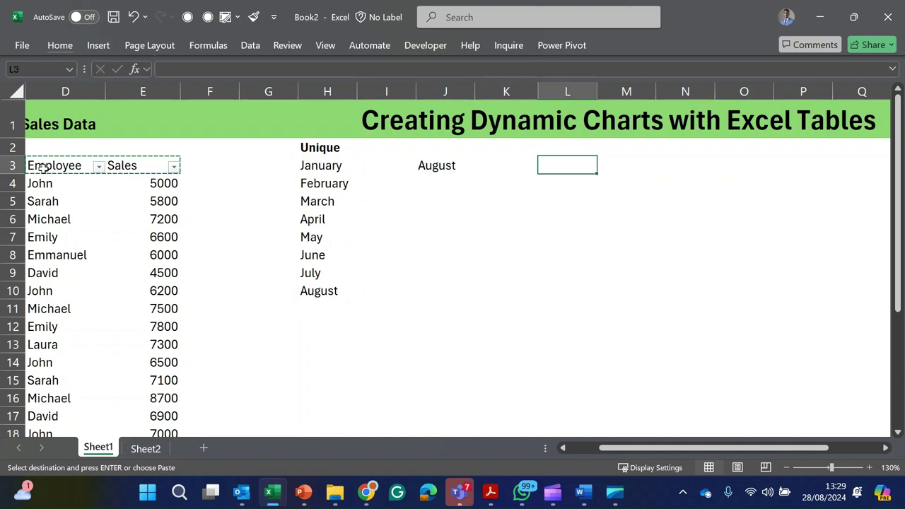
key(ctrl+v)
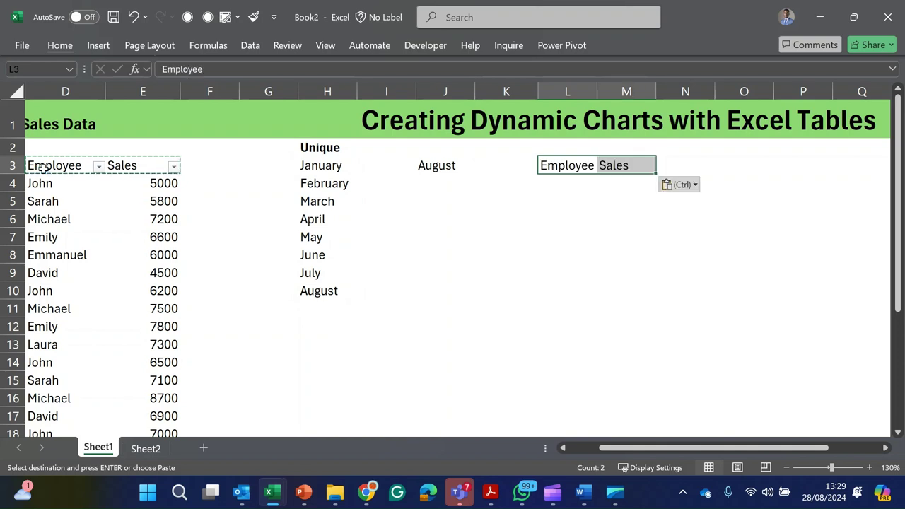
key(ctrl+b)
key(Down)
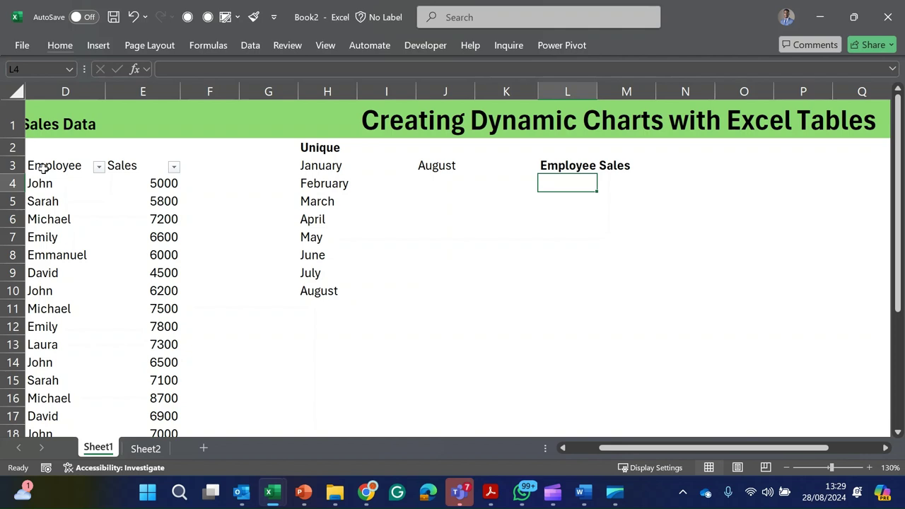
Start a FILTER formula in L4 with Table7[[Employee]:[Sales]] as the array
text(=filt)
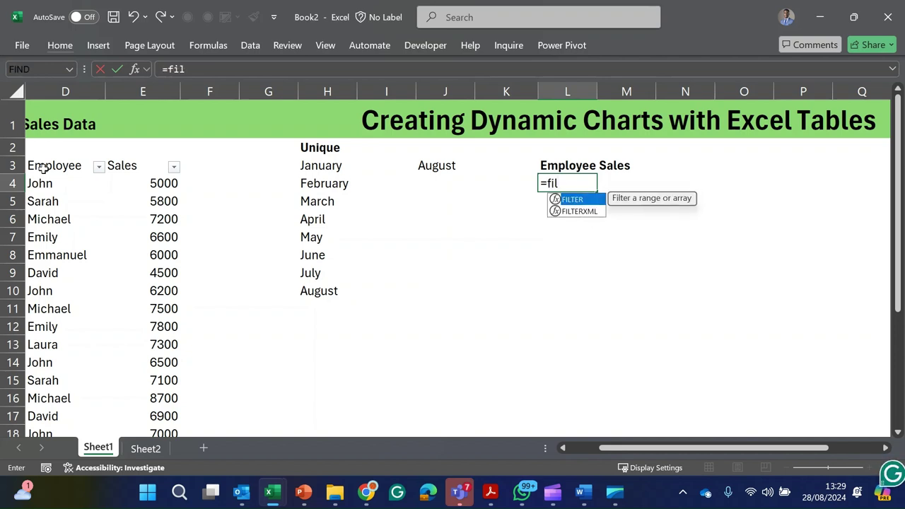
key(Tab)
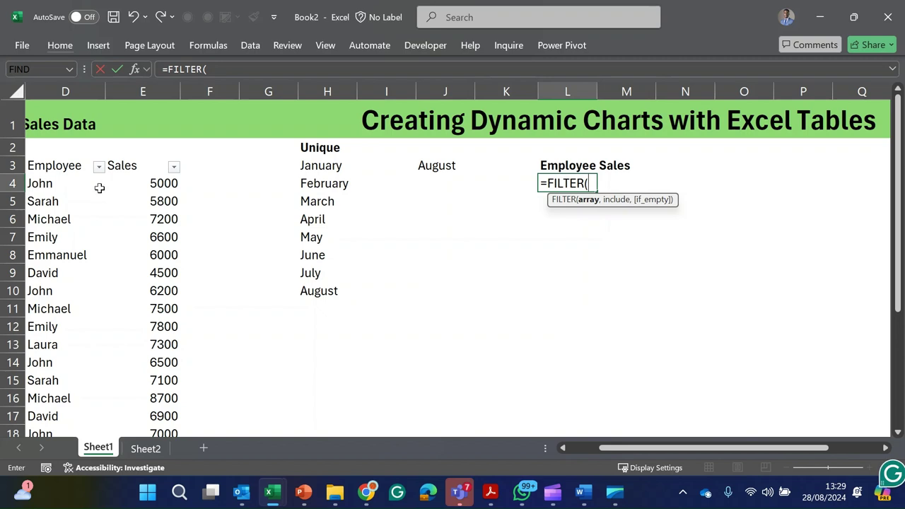
click(53, 181)
key(shift+Right)
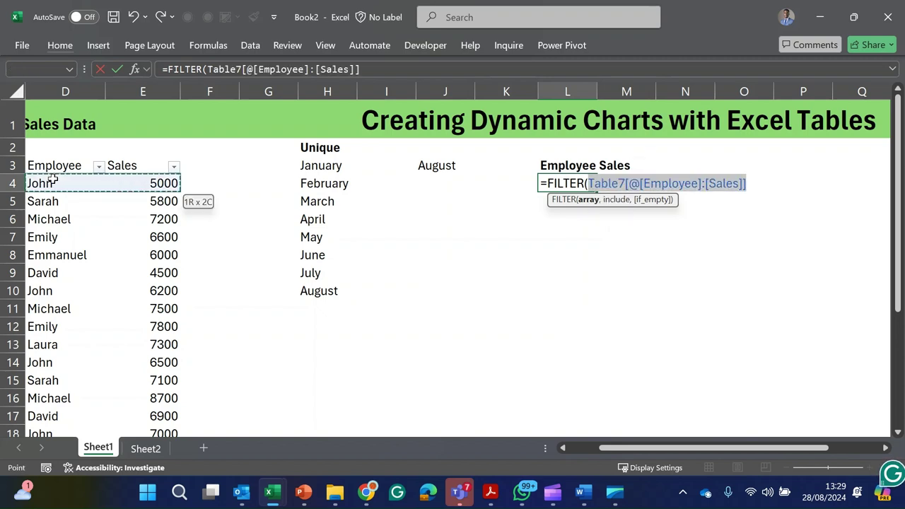
key(ctrl+shift+Down)
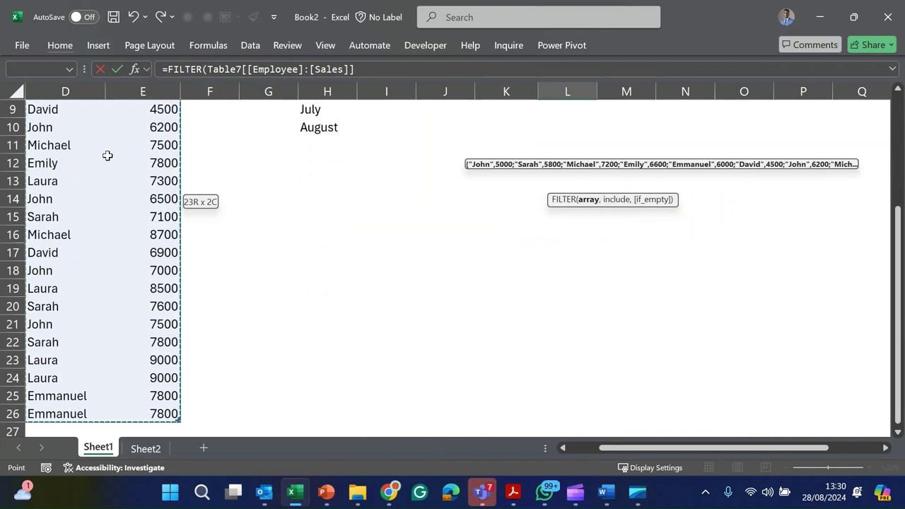
click(367, 74)
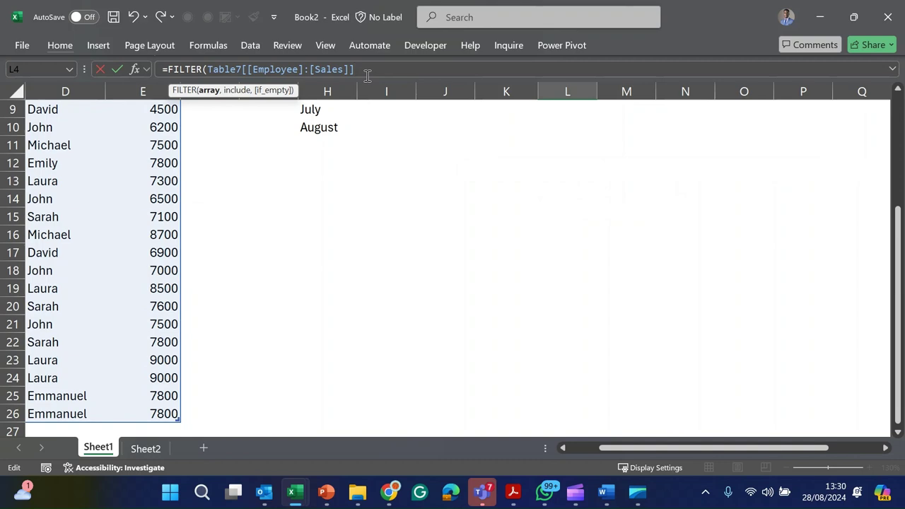
text(,)
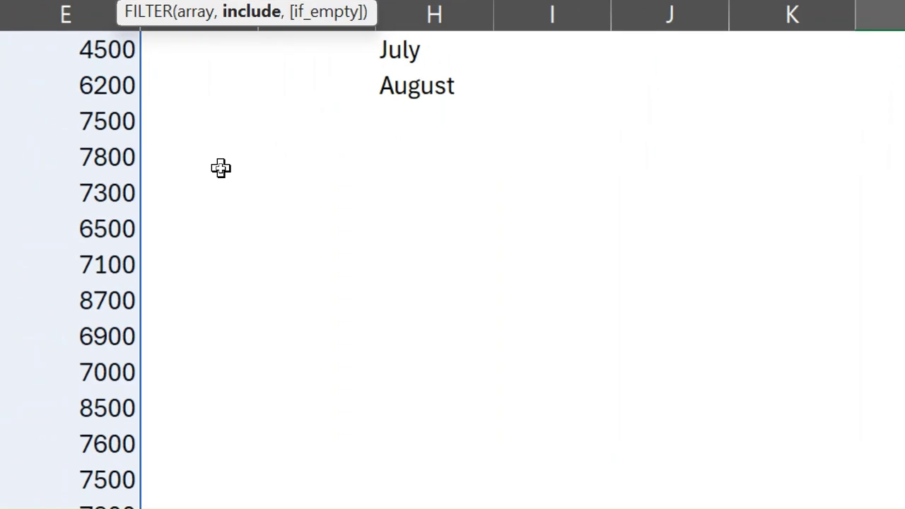
scroll(221, 167, up, 1)
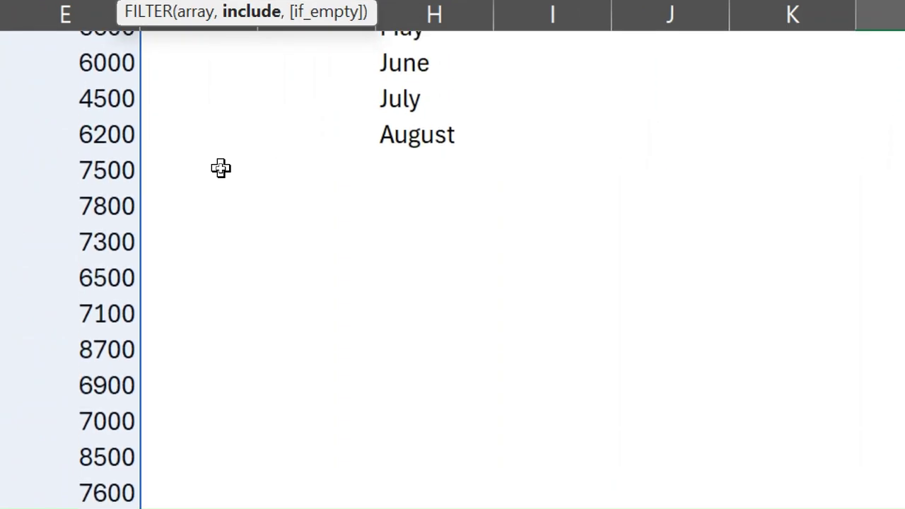
scroll(221, 167, down, 2)
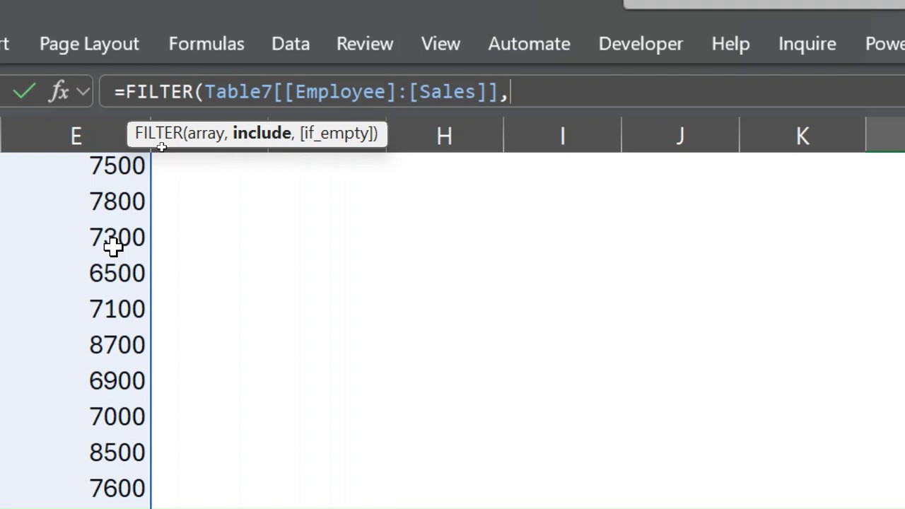
scroll(113, 245, left, 3)
scroll(113, 246, up, 1)
scroll(113, 245, left, 2)
scroll(113, 245, up, 3)
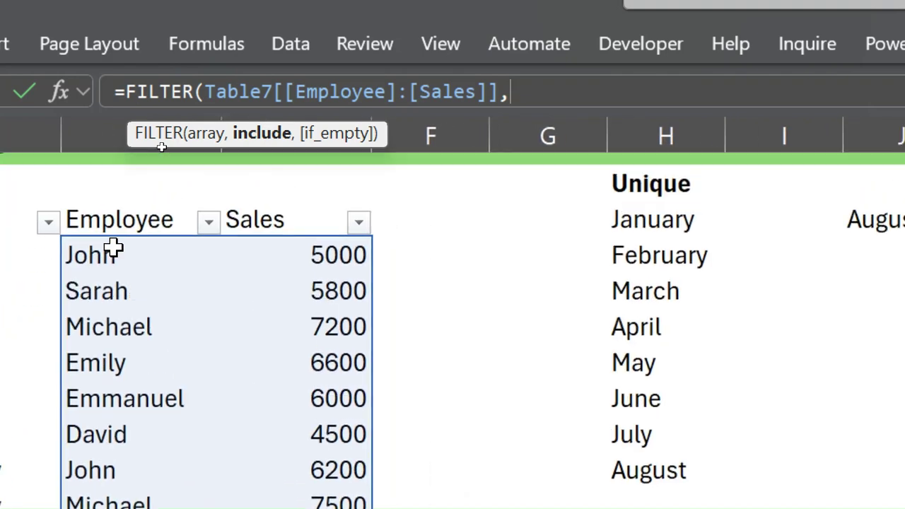
scroll(113, 247, right, 2)
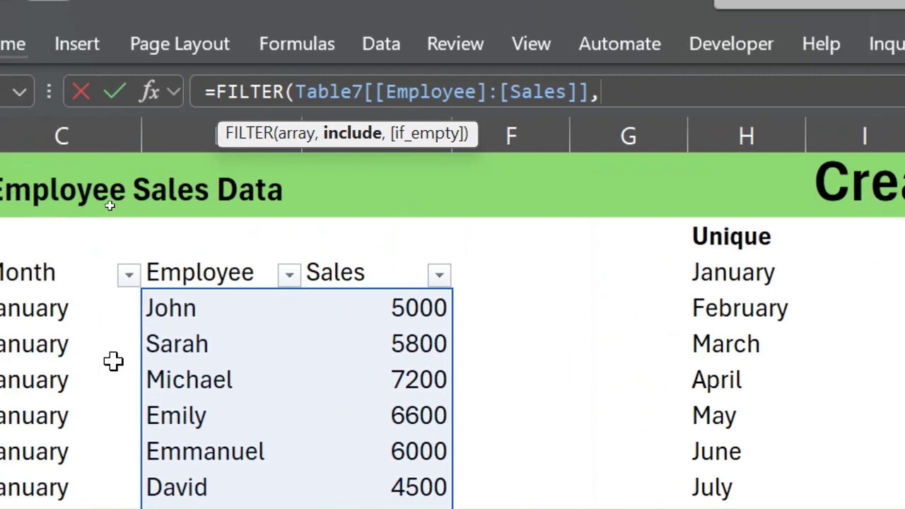
Complete the FILTER with criterion Table7[Month]=J3 and fallback text "No Sales"
click(125, 313)
key(ctrl+shift+Down)
scroll(125, 318, down, 1)
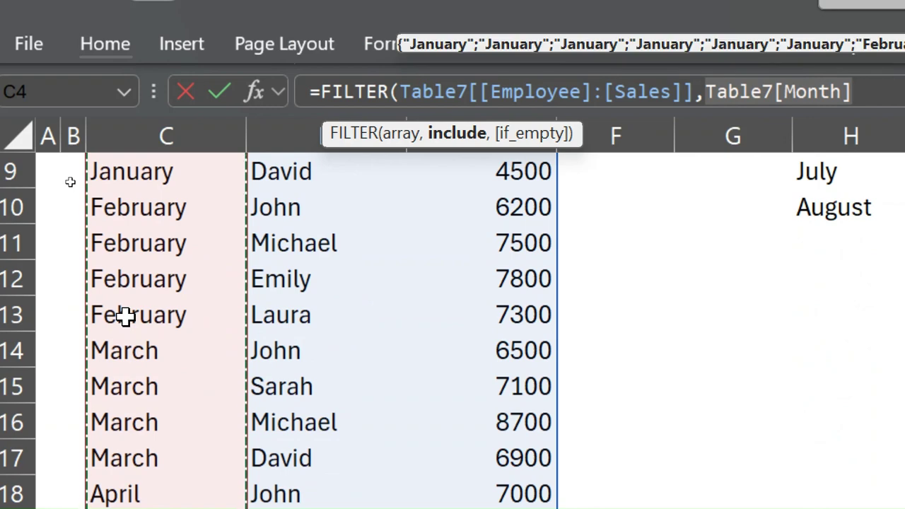
text(=)
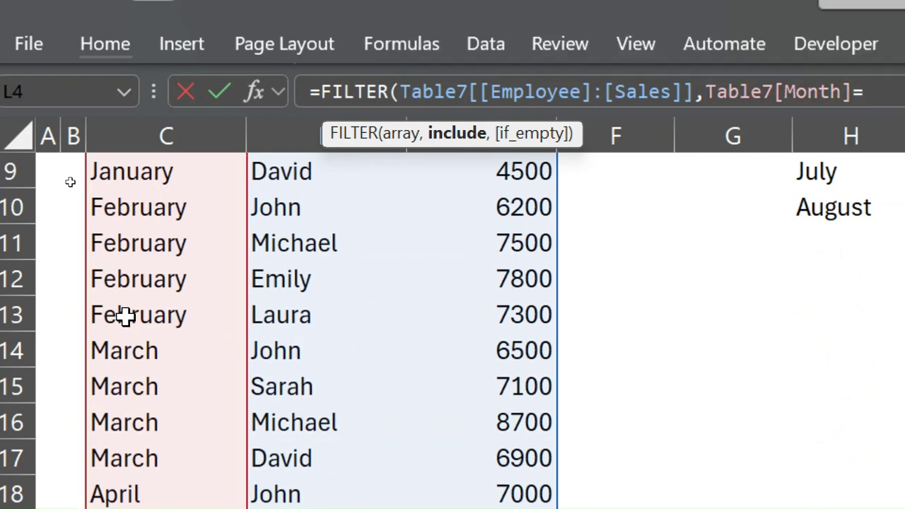
scroll(126, 317, up, 1)
scroll(125, 317, right, 2)
scroll(126, 318, up, 2)
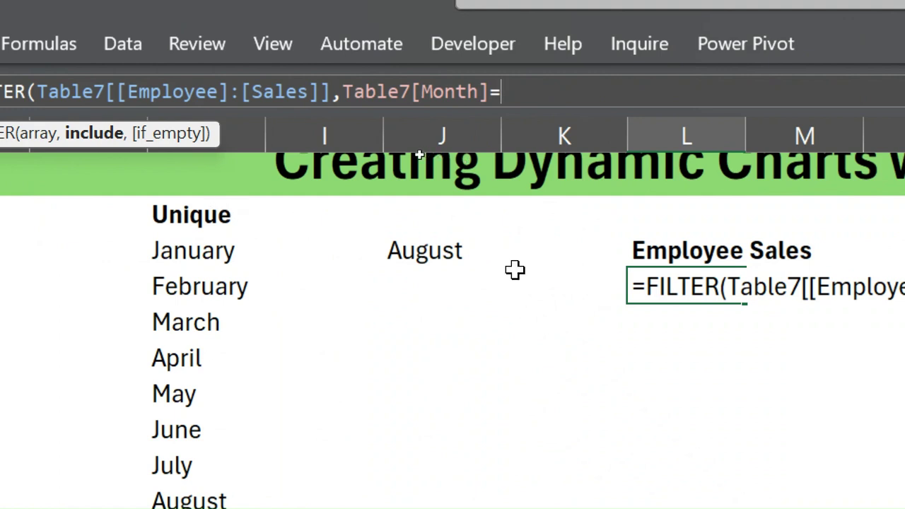
click(427, 251)
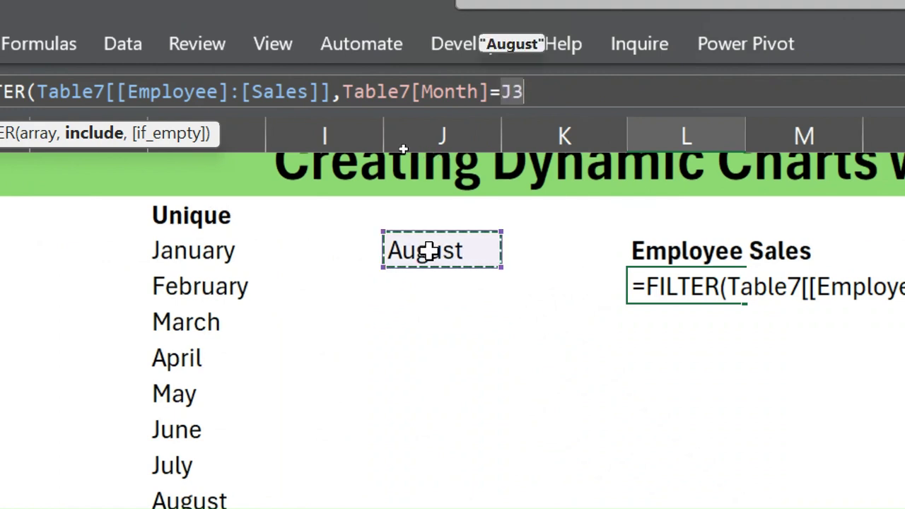
text(,)
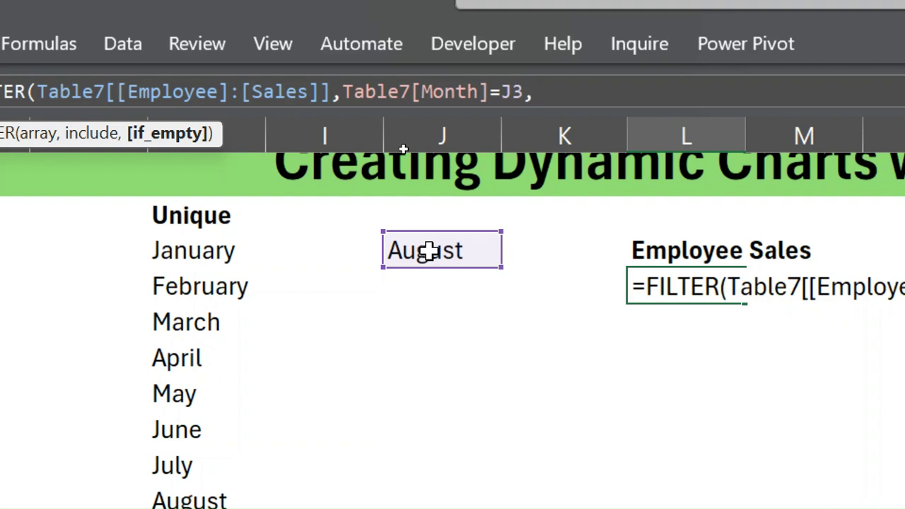
text("No Sales)
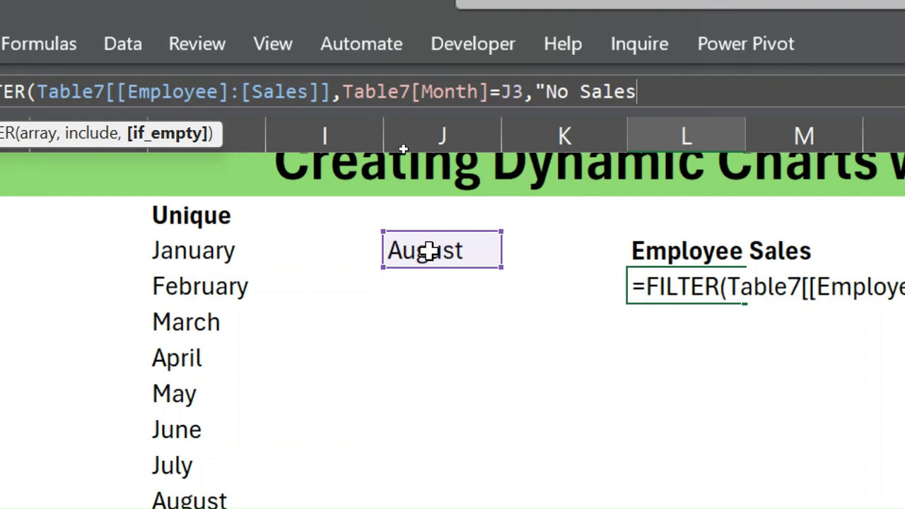
text(:)
text(")
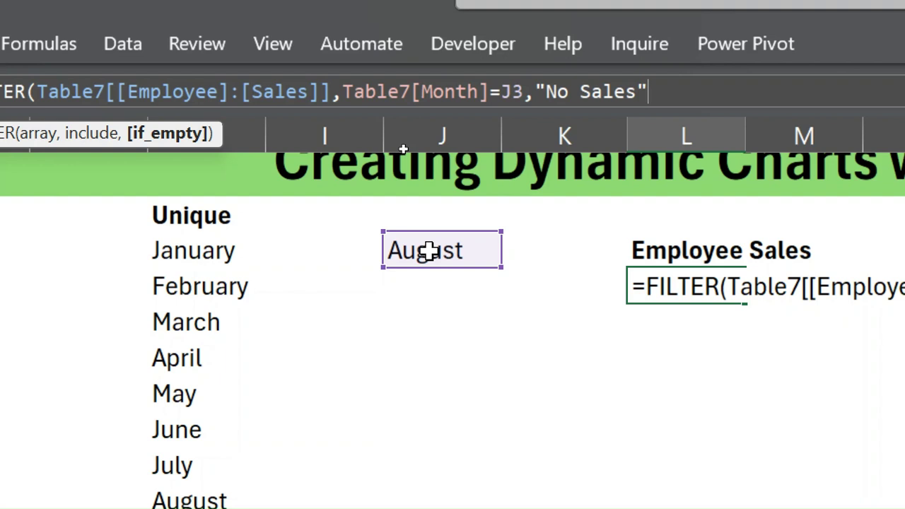
text())
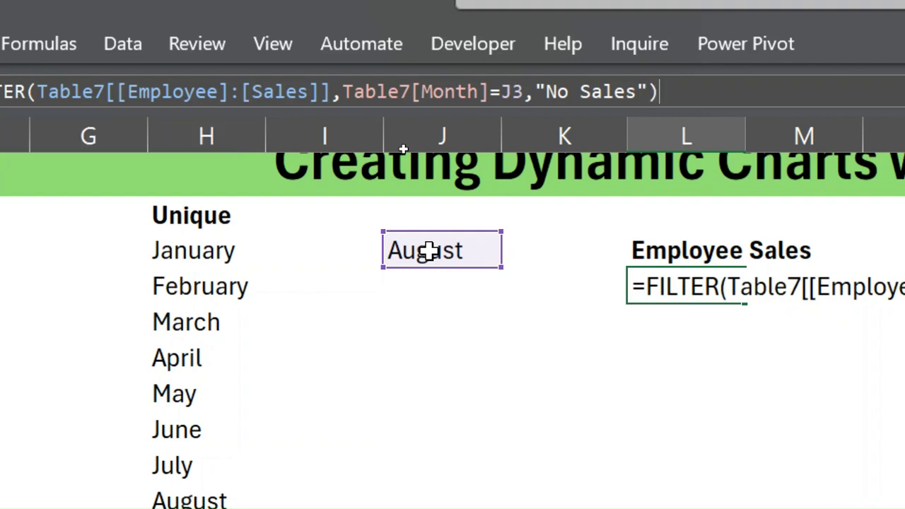
key(Return)
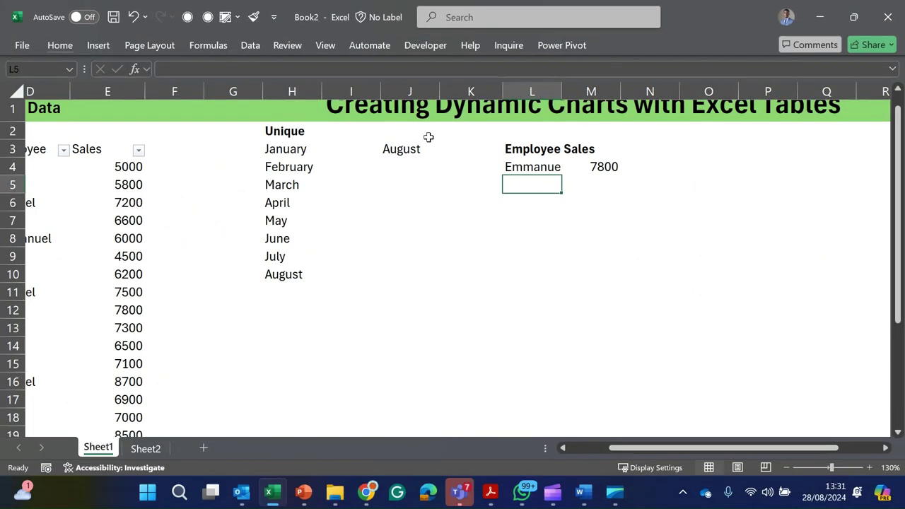
Try January, February and March in J3's month dropdown
click(417, 249)
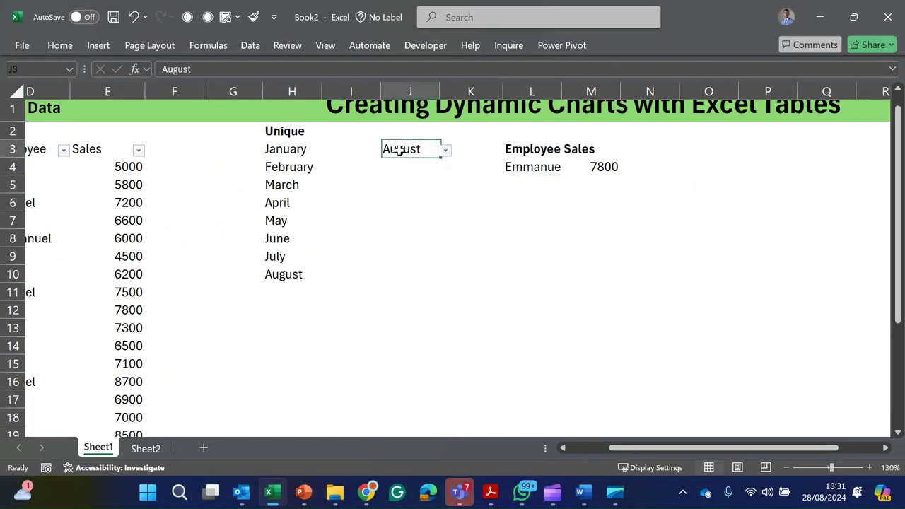
click(446, 151)
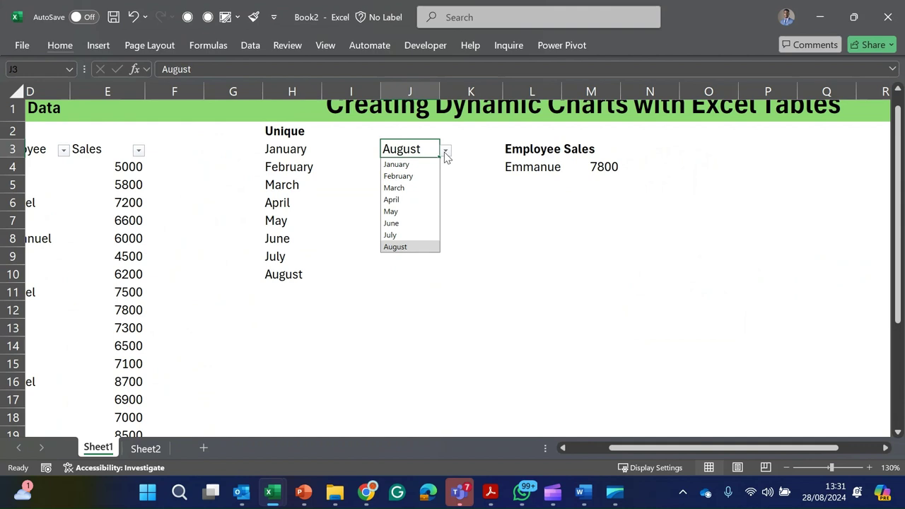
click(405, 165)
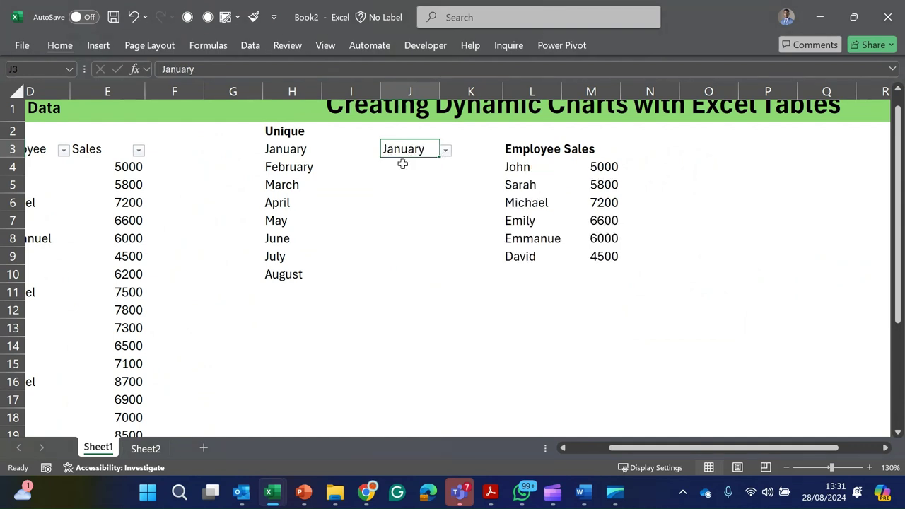
click(445, 152)
click(419, 173)
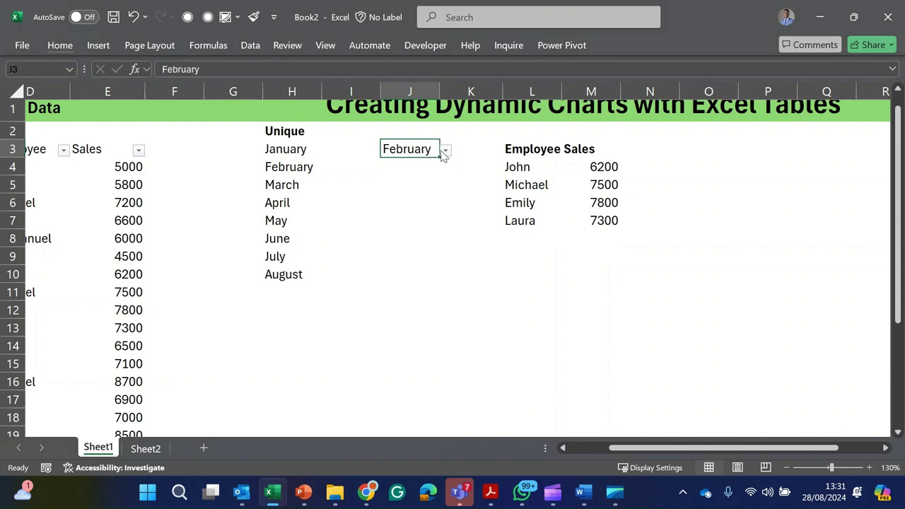
click(444, 152)
click(420, 182)
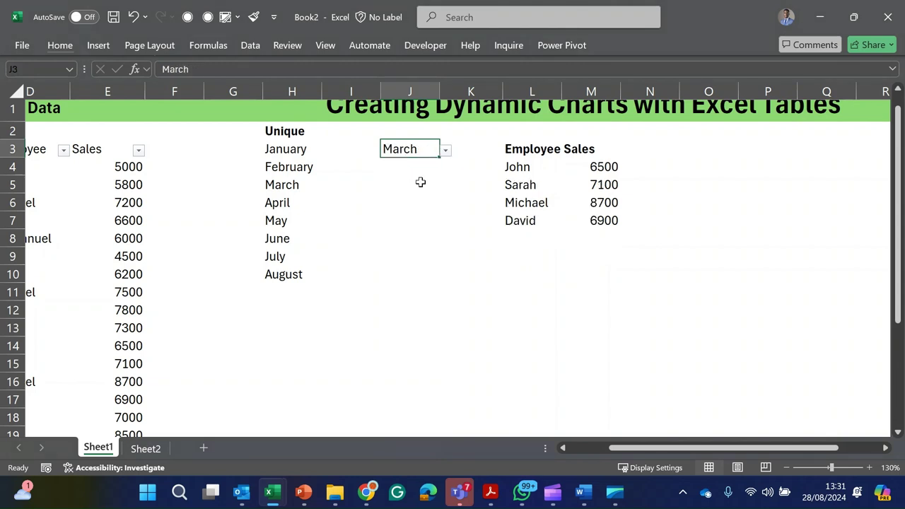
Choose April in J3 so the list shows John, Laura and Sarah
click(445, 152)
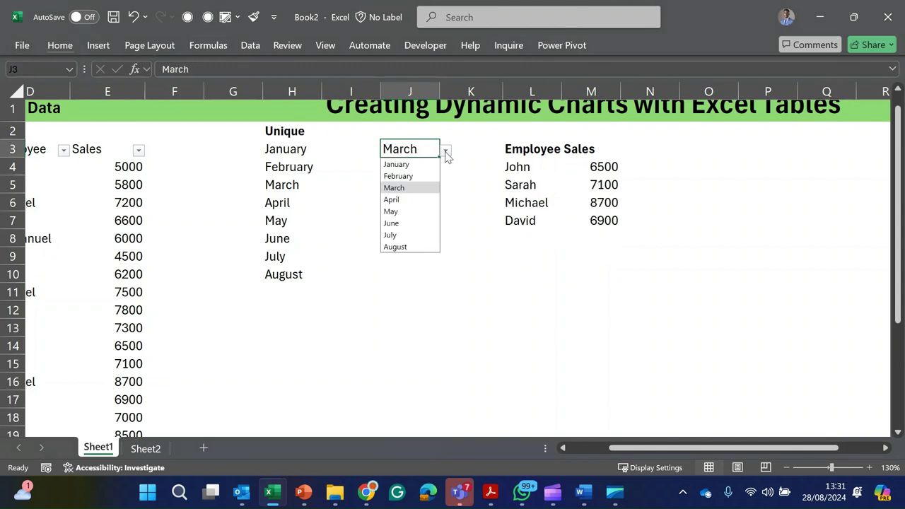
click(392, 200)
click(531, 184)
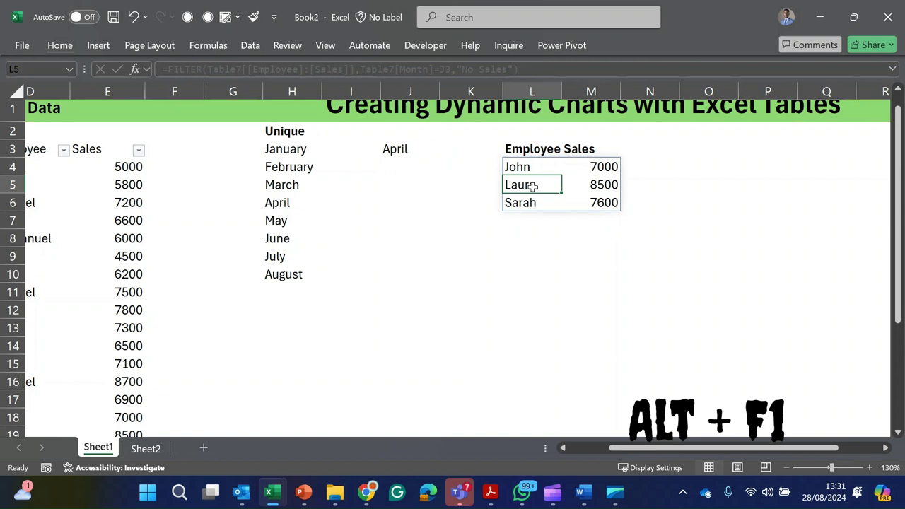
Insert a column chart of the Employee Sales list, shrink it and place it below the list
key(ctrl+a)
key(alt+F1)
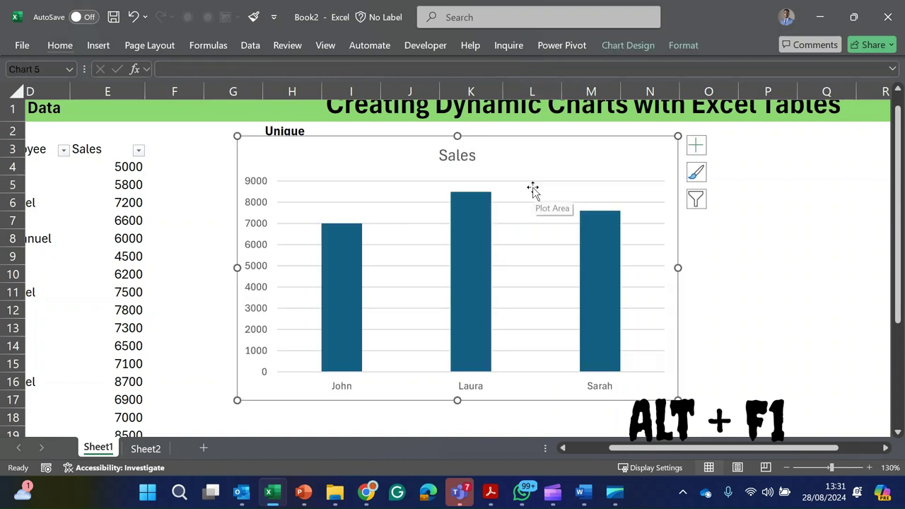
drag(531, 160, 560, 205)
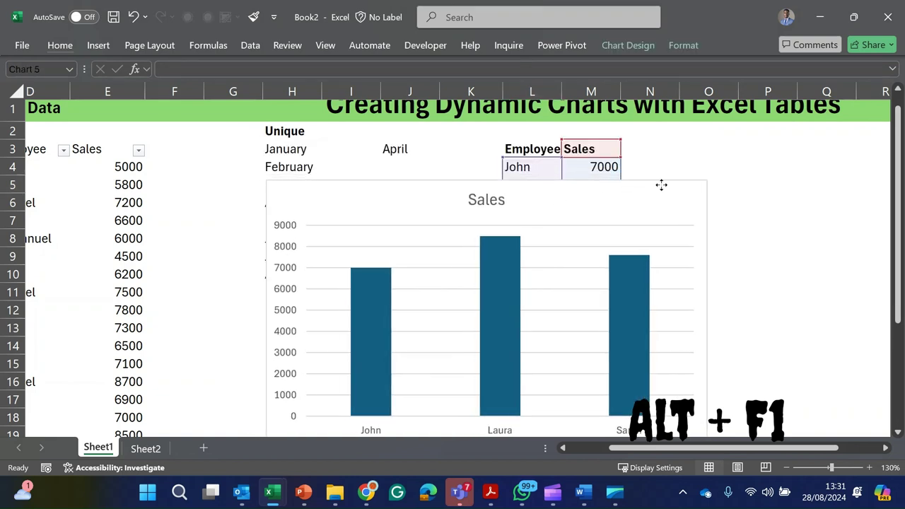
click(691, 196)
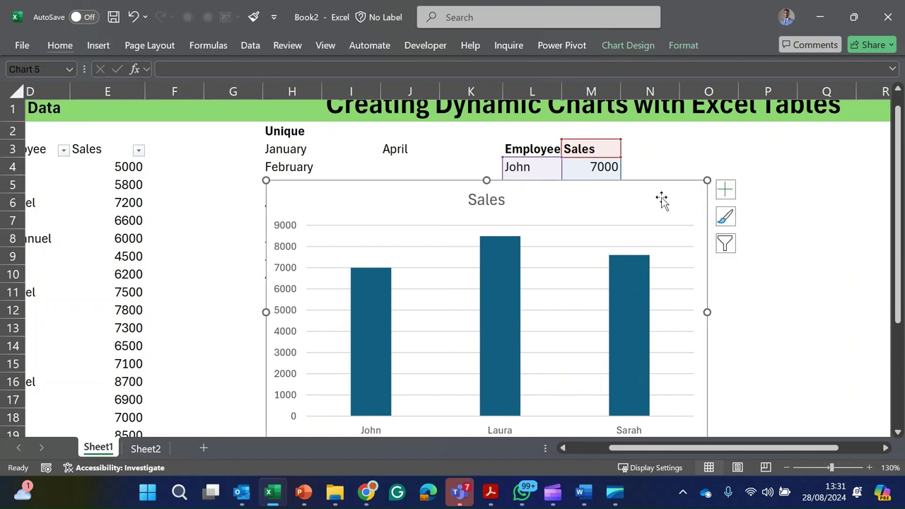
drag(707, 182, 623, 218)
drag(533, 232, 765, 229)
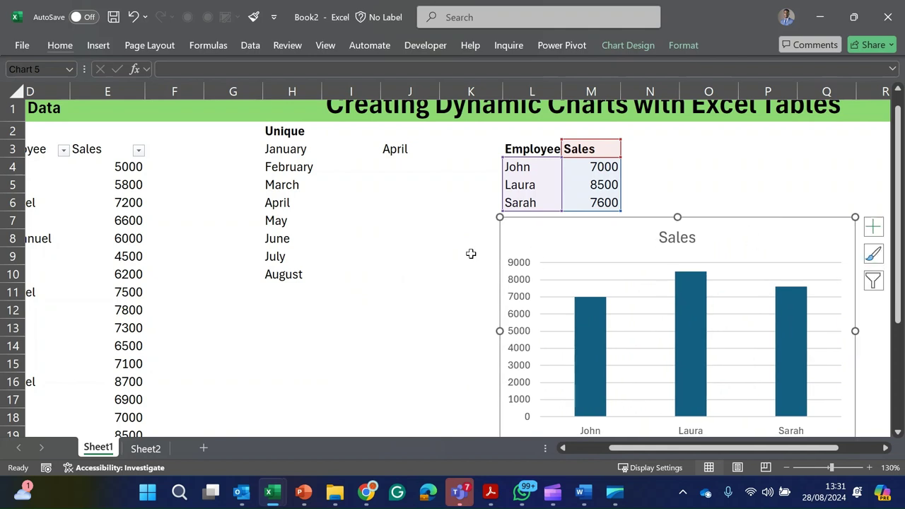
click(402, 151)
Pick January, then August, then January again from J3's month dropdown
click(445, 150)
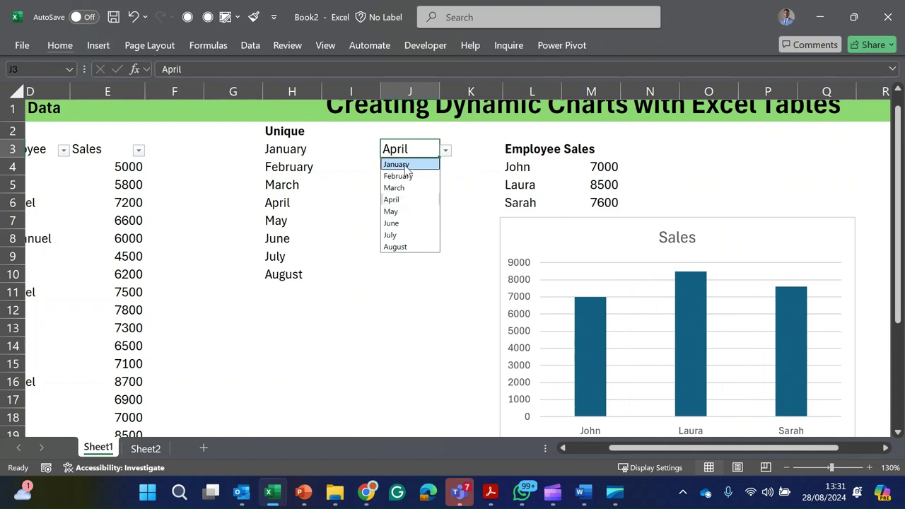
click(405, 163)
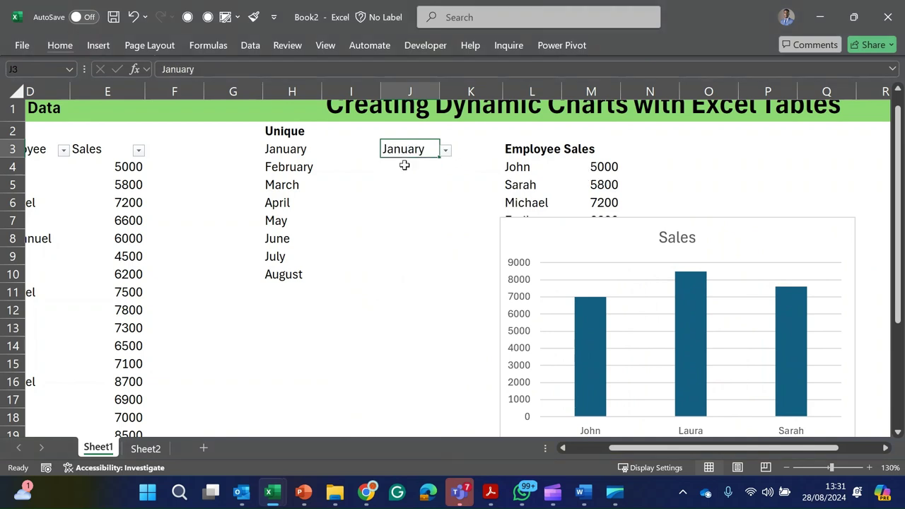
click(446, 150)
click(400, 247)
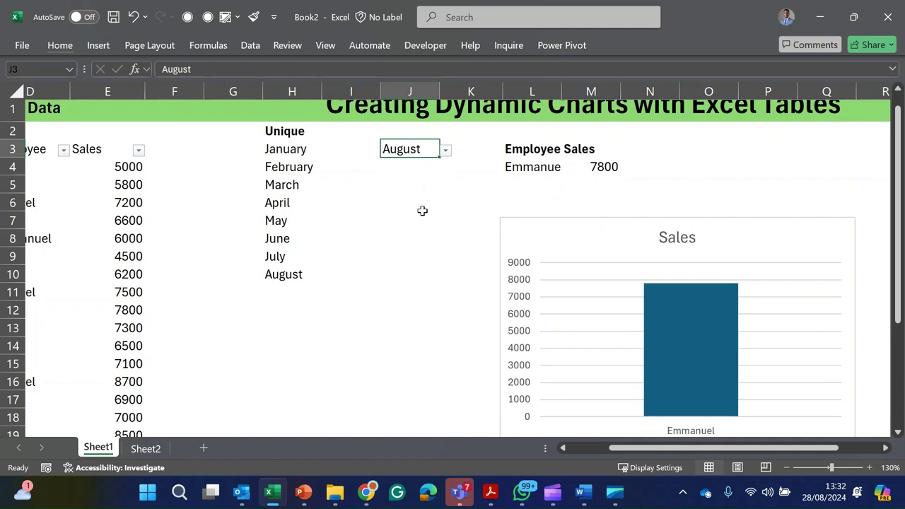
click(445, 151)
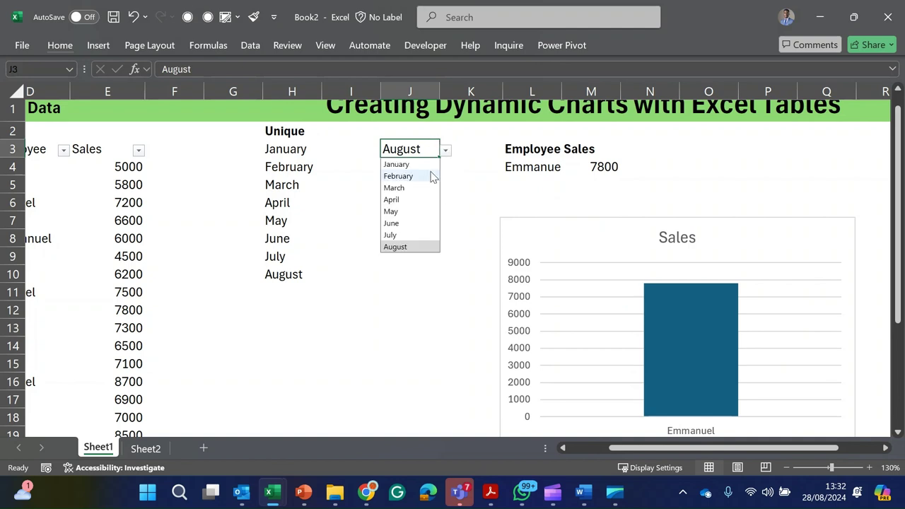
click(414, 163)
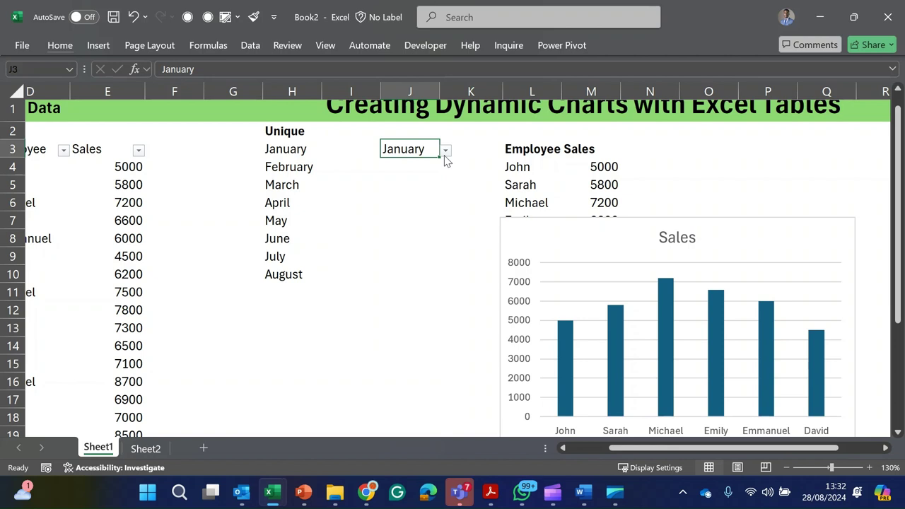
Wrap the L4 FILTER formula in SORT(...,2,-1) to sort sales descending
click(524, 170)
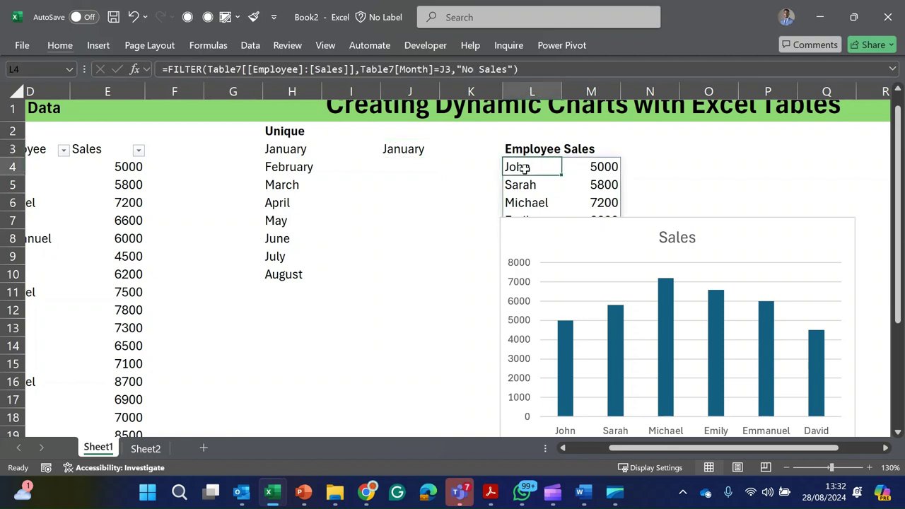
click(169, 69)
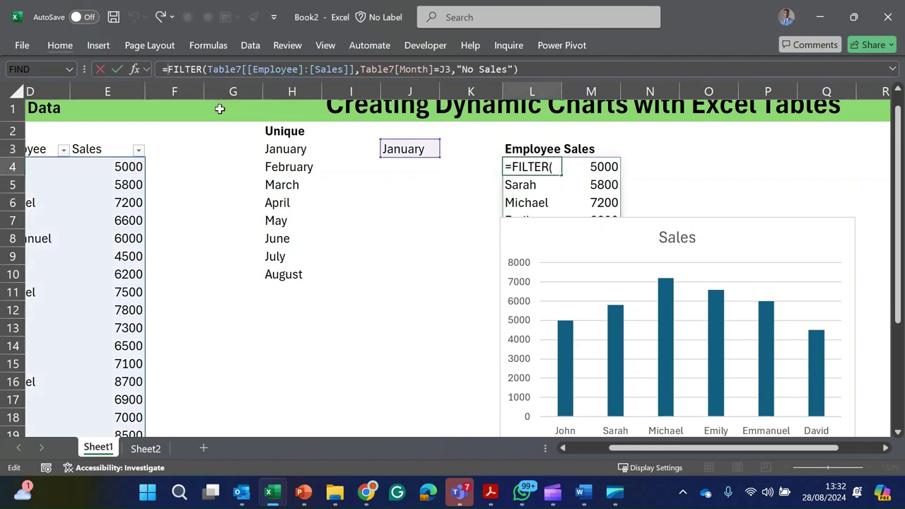
text(sort)
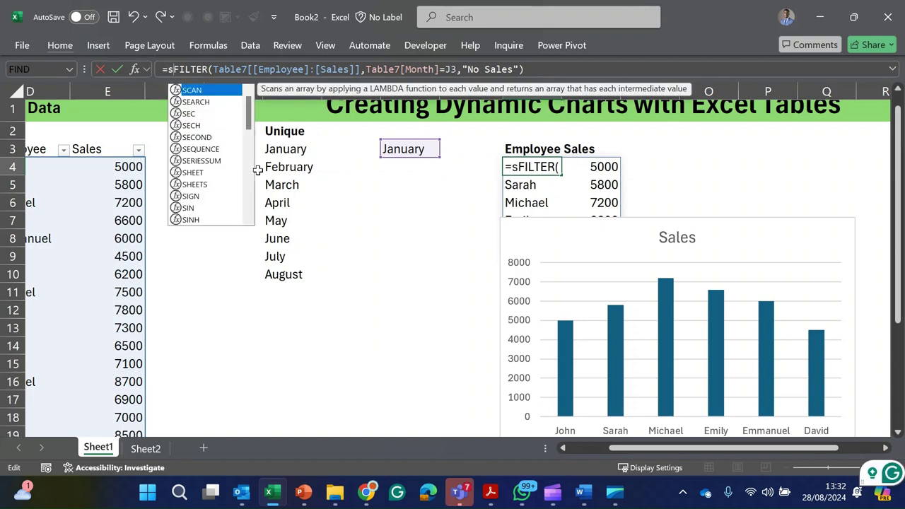
key(Tab)
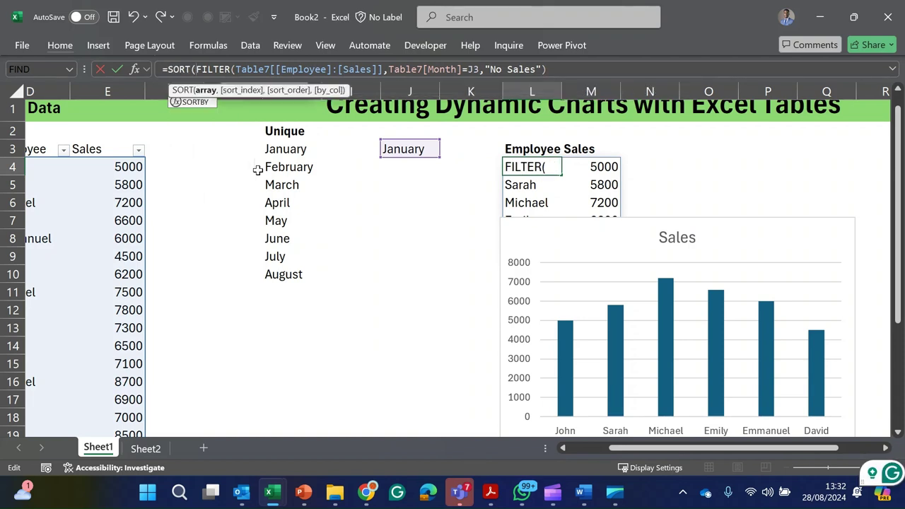
click(564, 64)
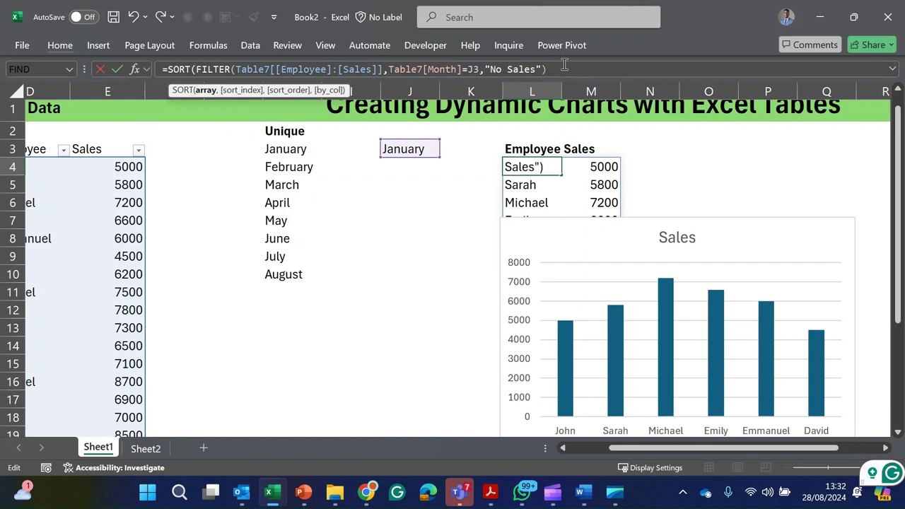
text(,)
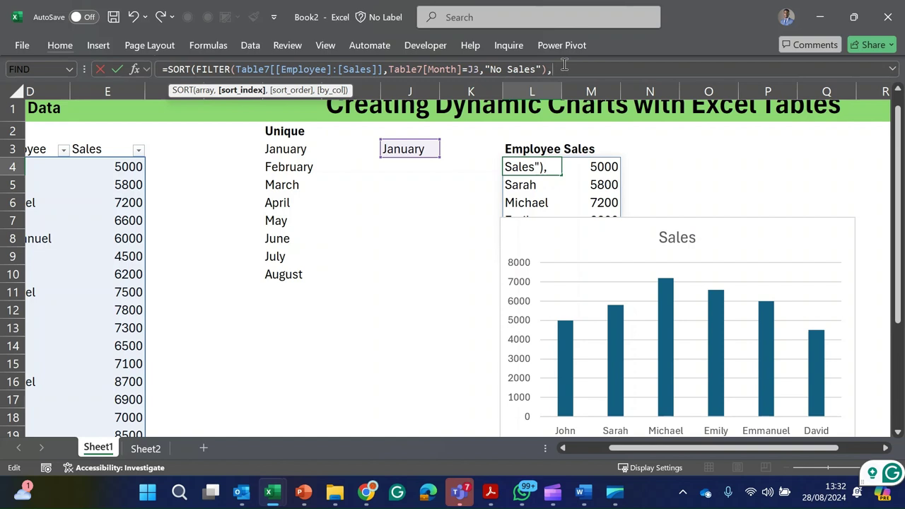
text(2,)
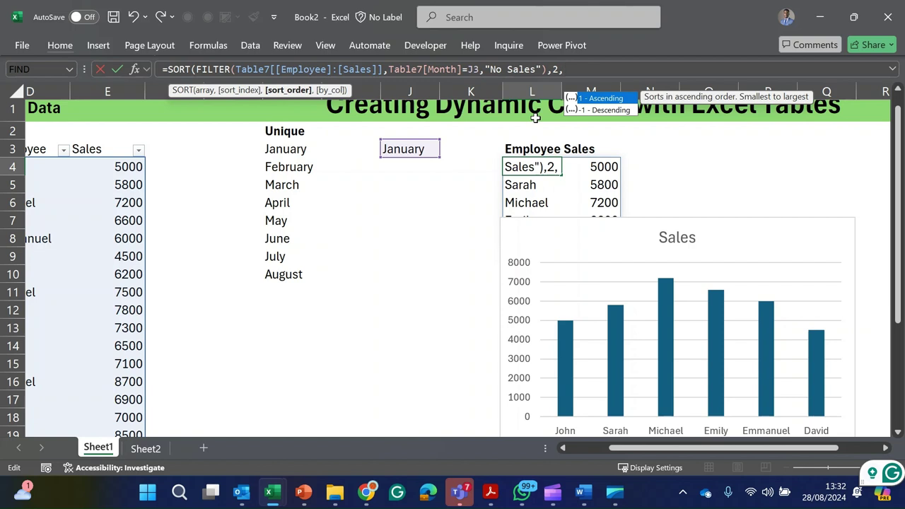
text(-1))
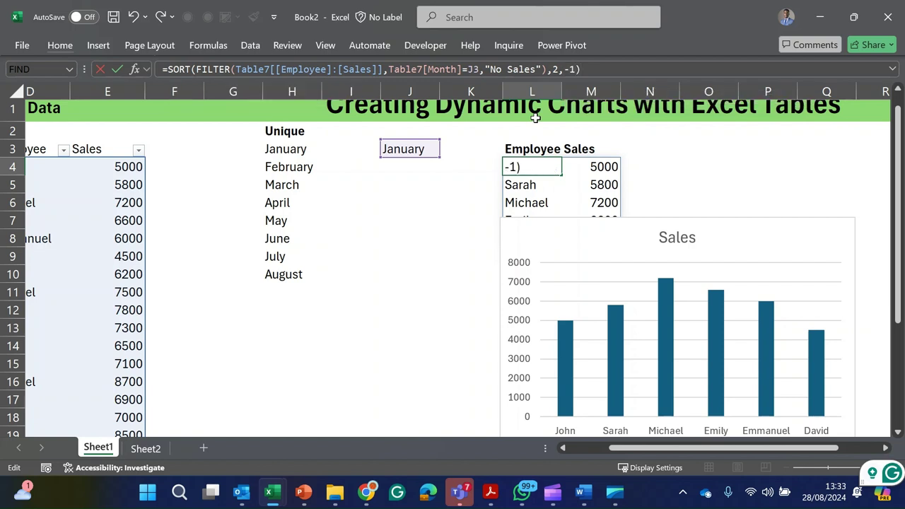
key(Return)
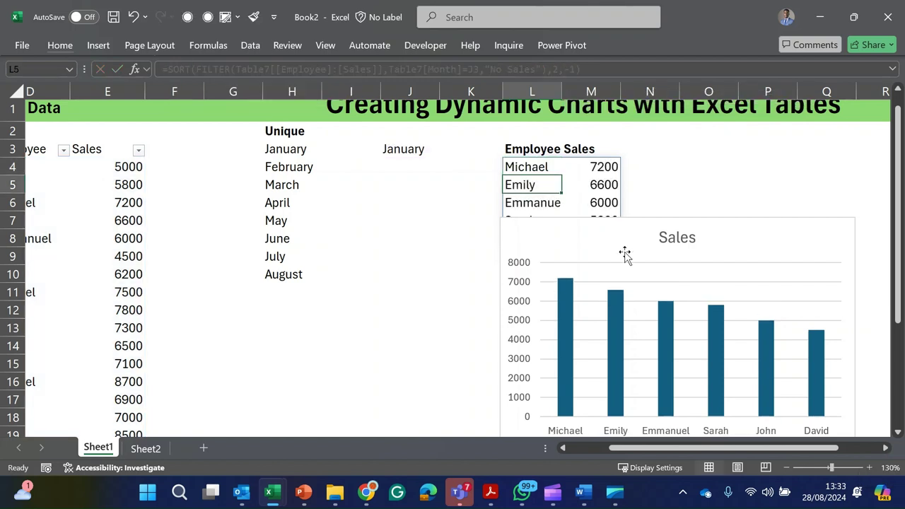
scroll(652, 308, down, 2)
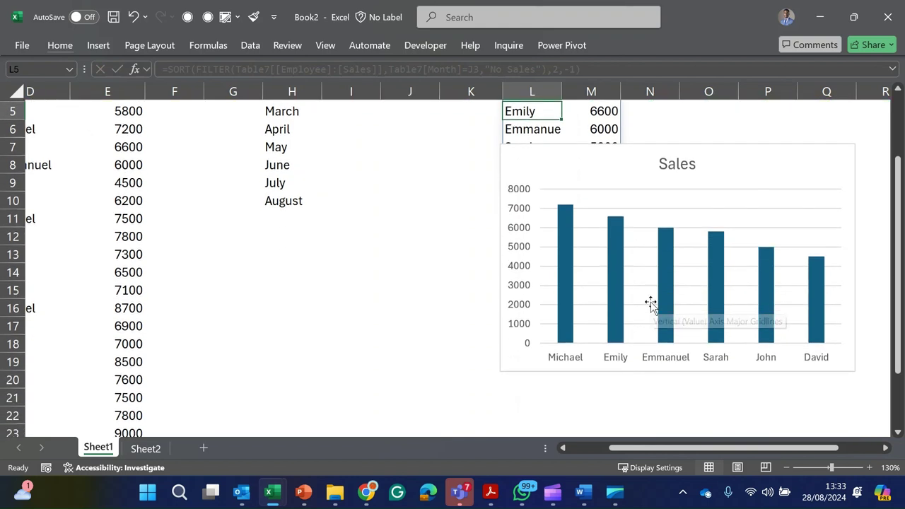
click(524, 289)
Delete the Sales chart's vertical axis and horizontal gridlines
click(536, 260)
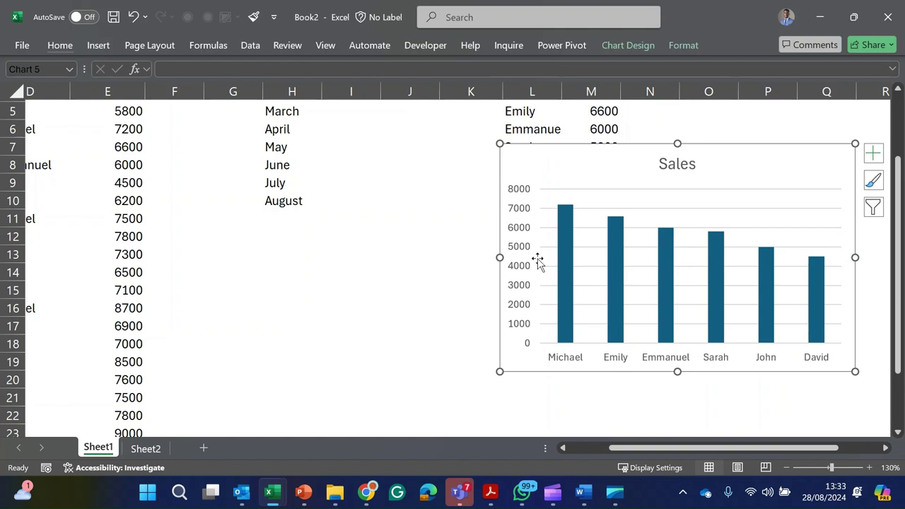
click(535, 263)
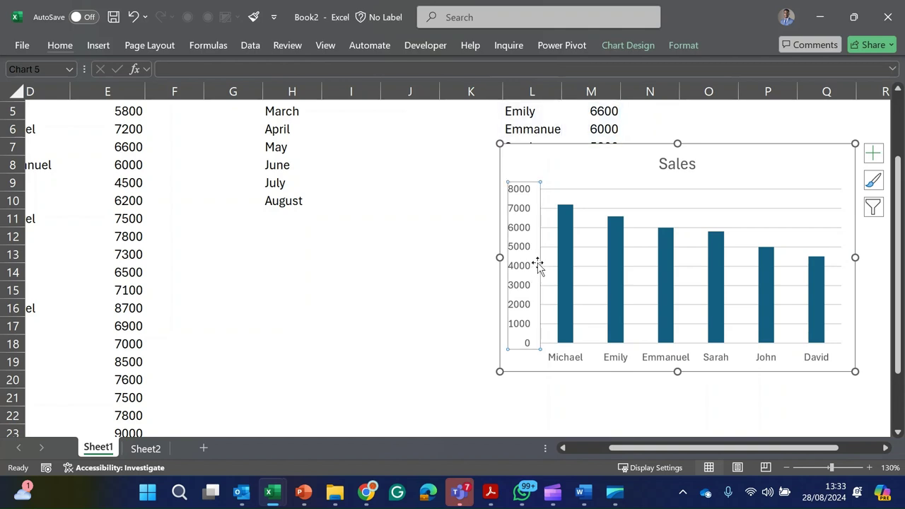
drag(538, 262, 539, 268)
key(Delete)
click(679, 212)
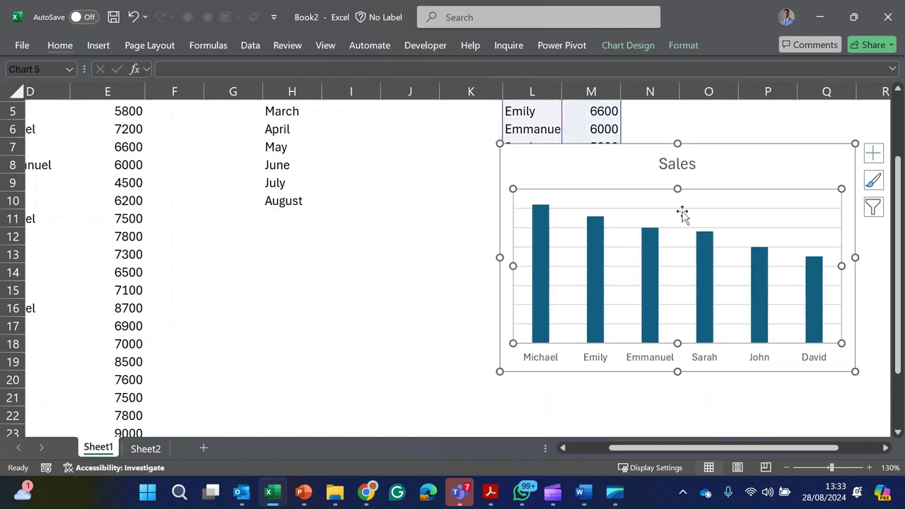
click(676, 249)
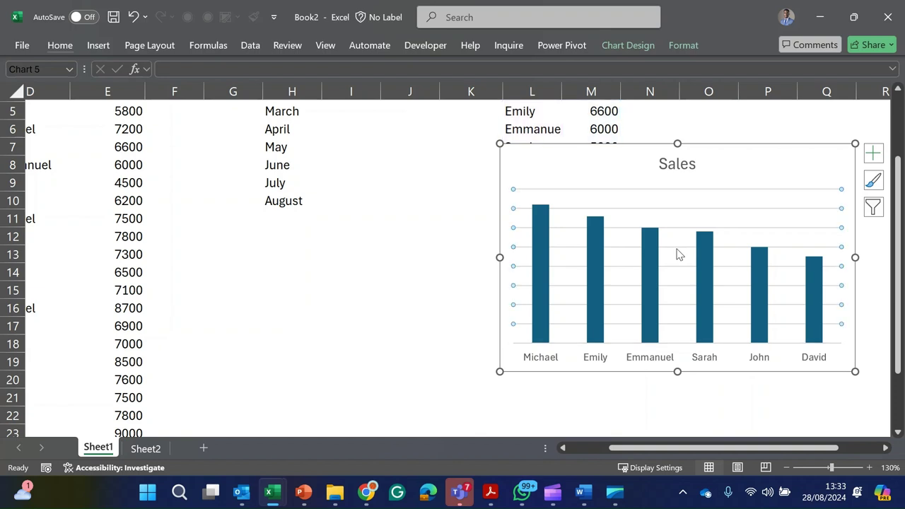
key(Delete)
Turn on data labels so each bar shows its sales value
click(873, 153)
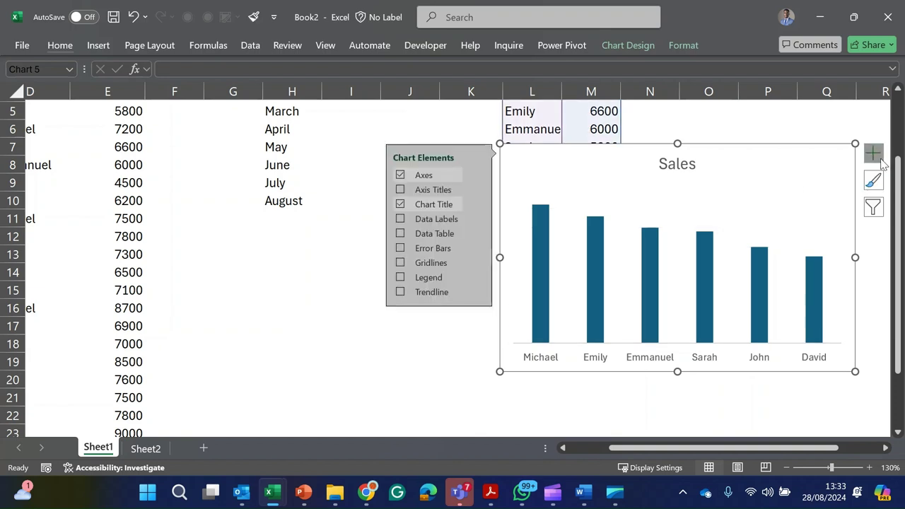
click(433, 224)
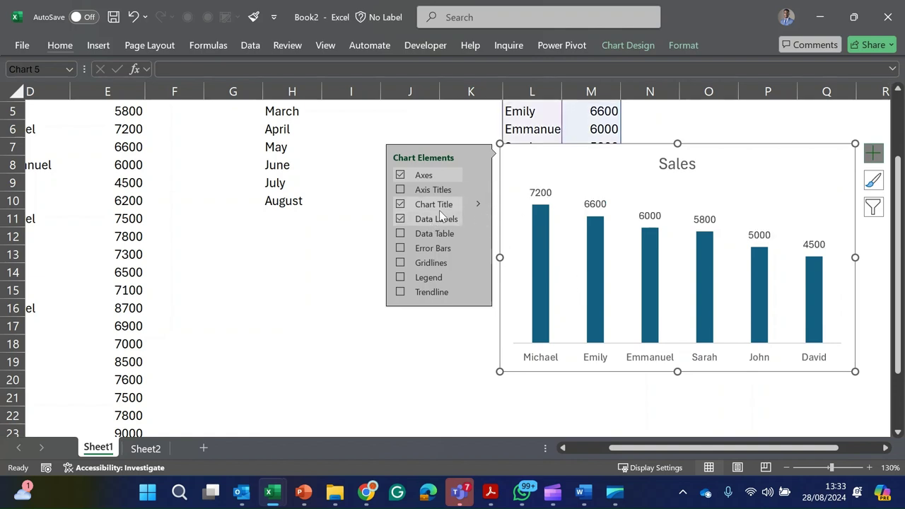
click(433, 222)
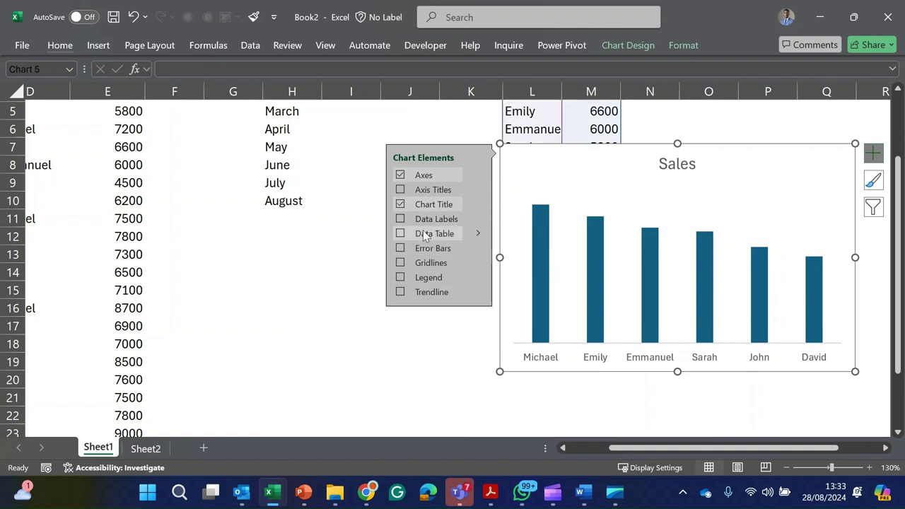
click(418, 223)
click(424, 358)
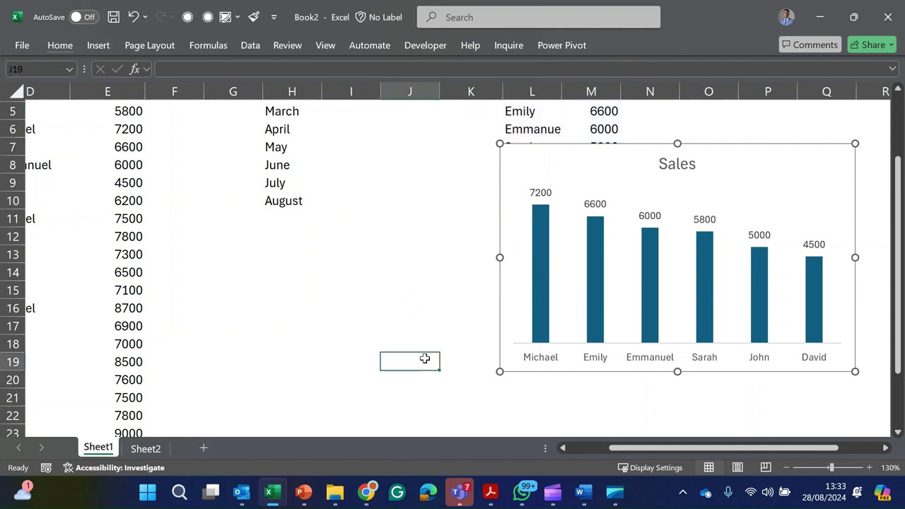
click(599, 129)
key(Up)
key(Up)
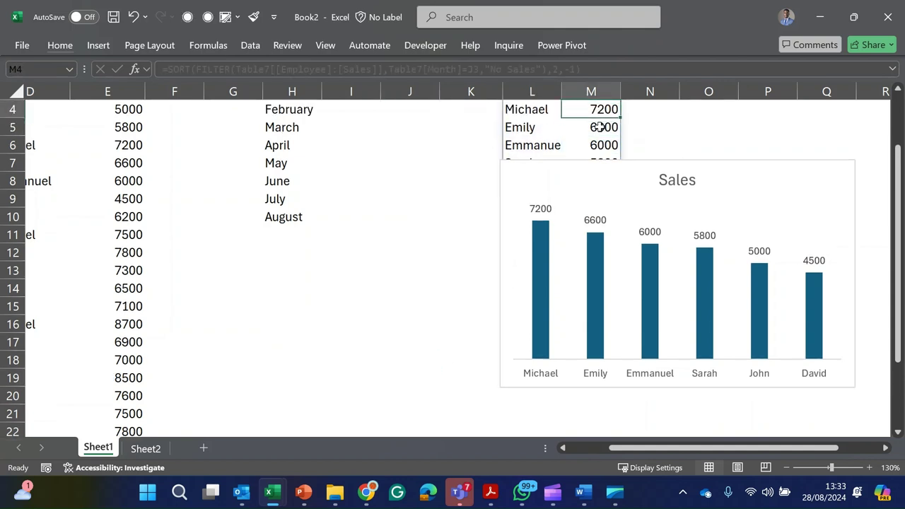
scroll(599, 127, up, 1)
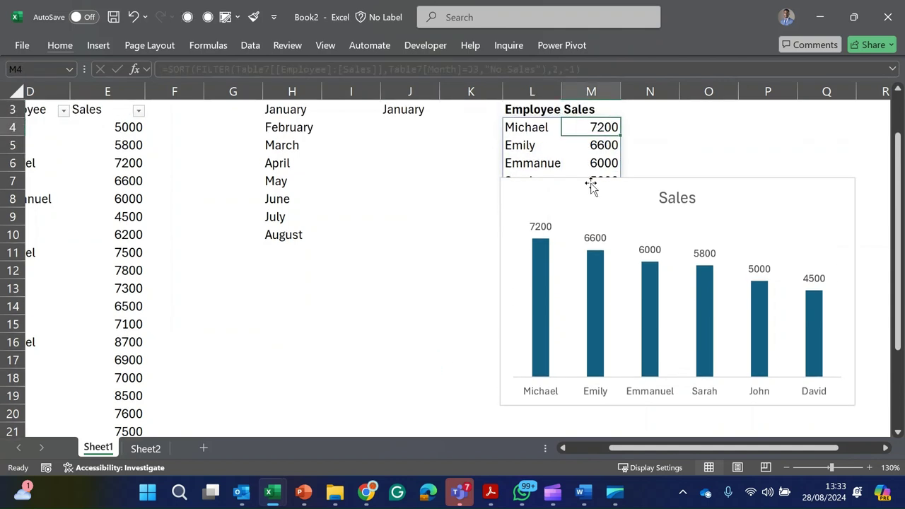
Move the chart below and left of the list, and select sales figures M4:M9
drag(592, 186, 306, 283)
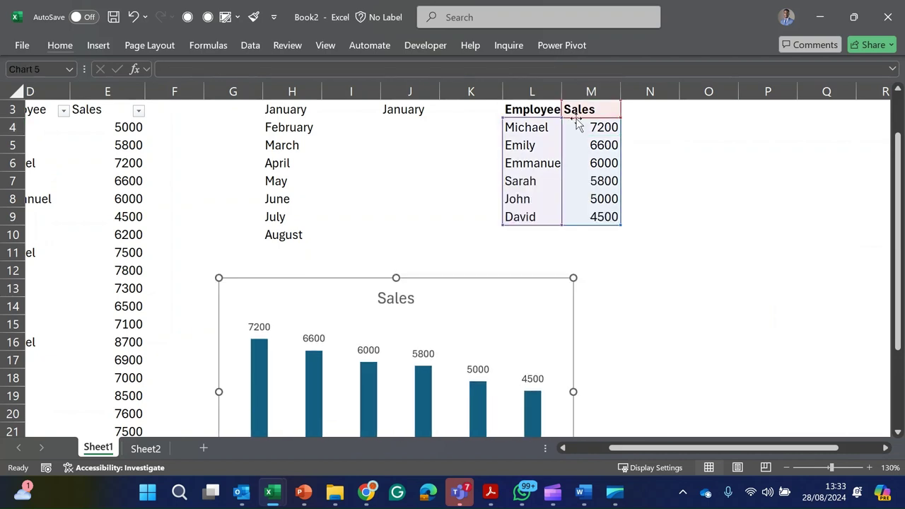
click(595, 127)
drag(595, 126, 615, 422)
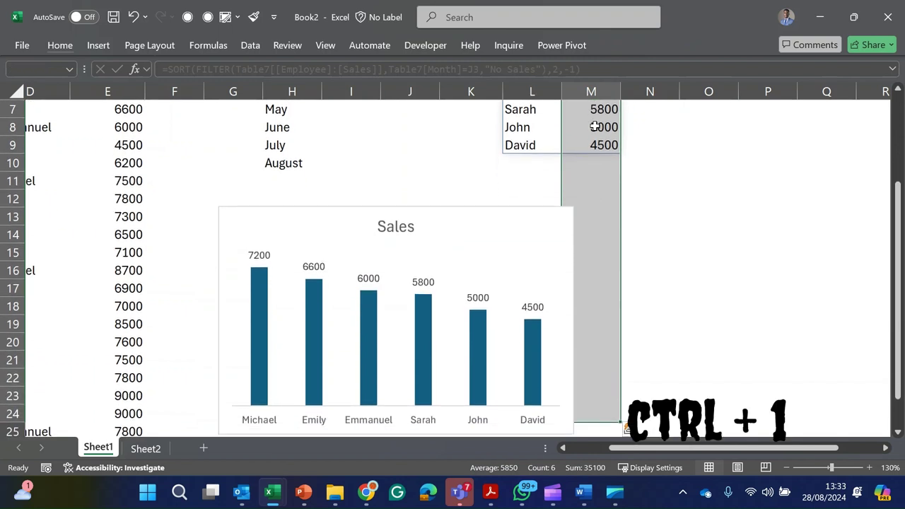
scroll(595, 126, up, 2)
Format M4:M9 as Number with a 1000 separator and 0 decimal places
key(ctrl+1)
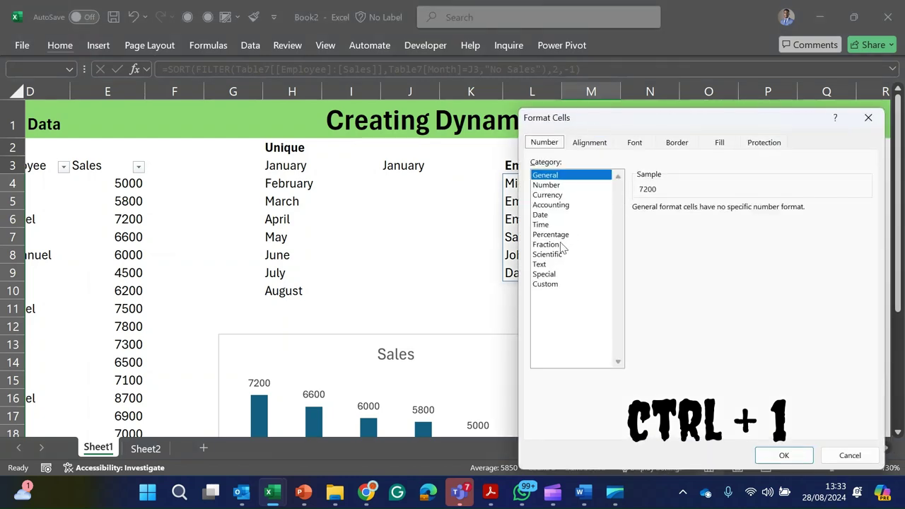
click(555, 185)
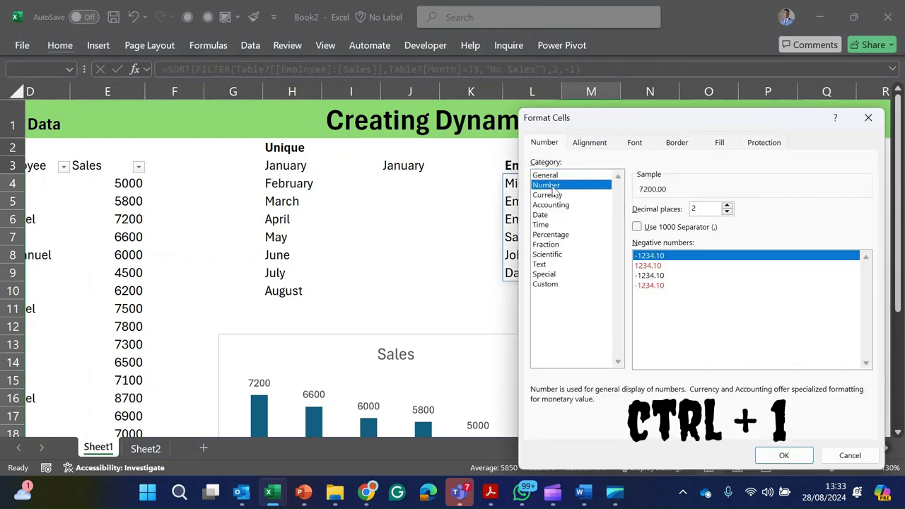
click(646, 227)
click(727, 206)
click(727, 206)
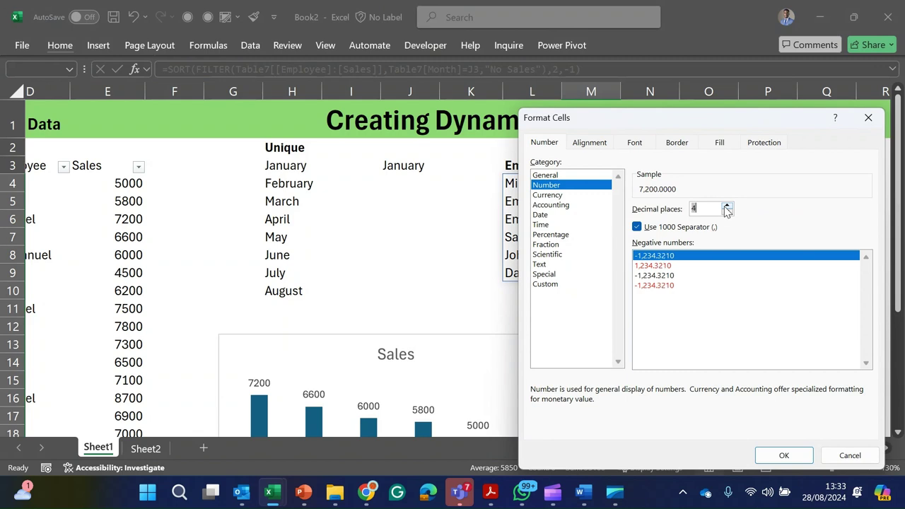
click(727, 212)
click(727, 211)
click(727, 212)
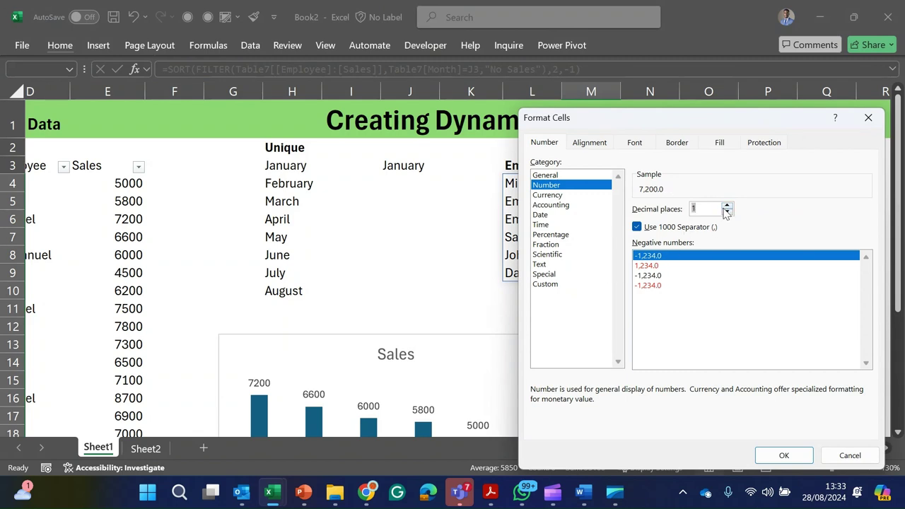
click(727, 211)
key(Return)
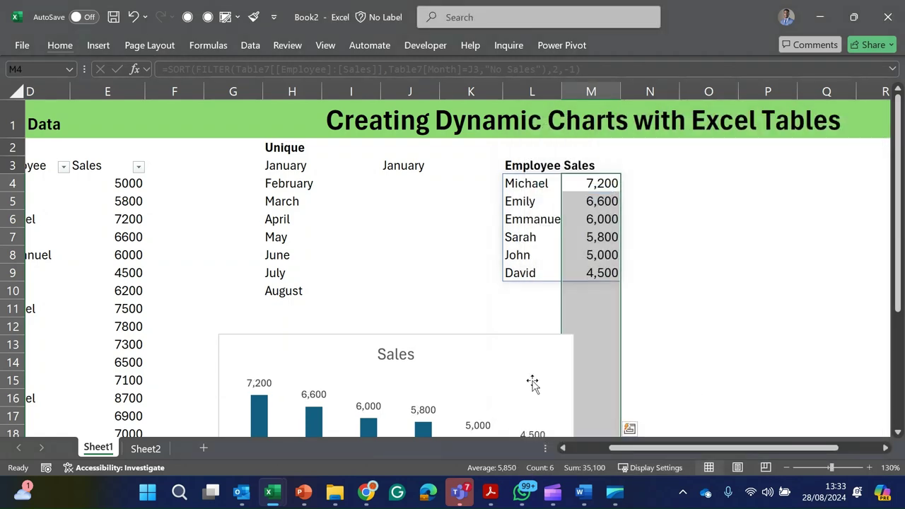
scroll(505, 382, down, 1)
scroll(505, 383, down, 4)
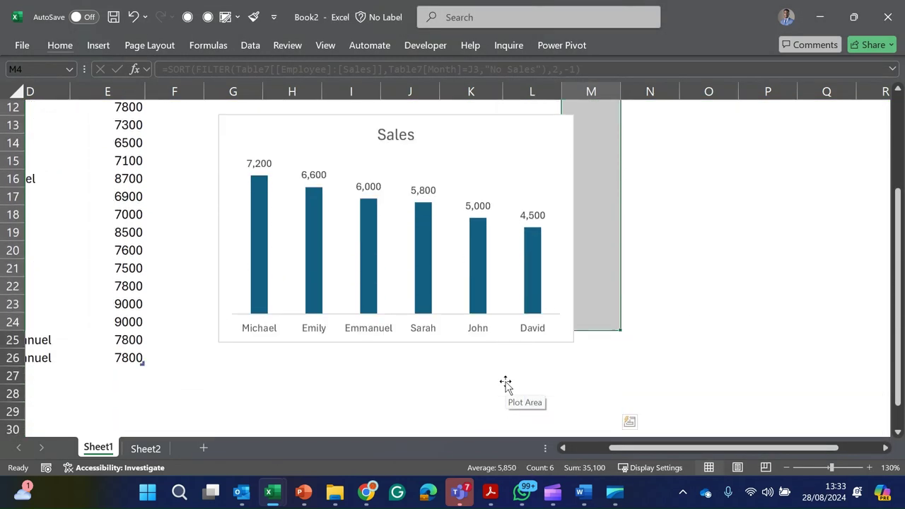
Copy the June–December sales rows A2:C19 on Sheet2
scroll(506, 382, left, 3)
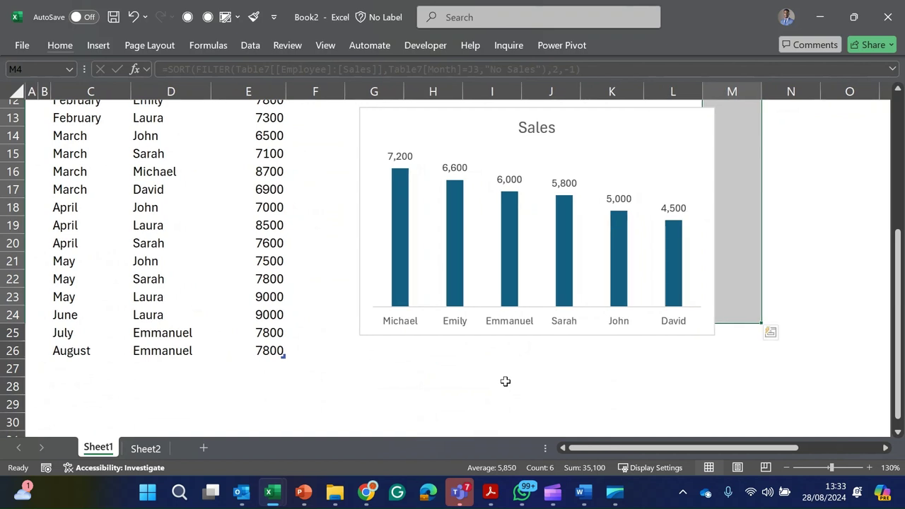
key(ctrl+Page_Down)
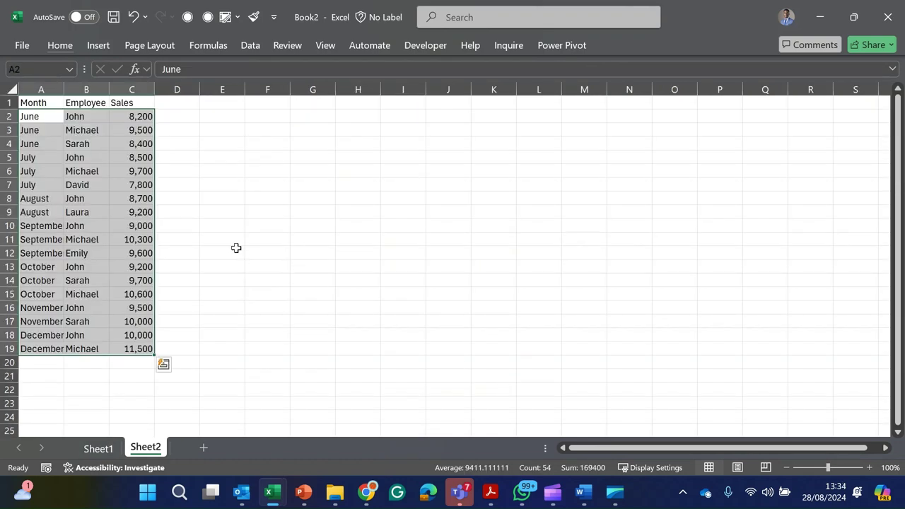
key(ctrl+q)
key(Escape)
key(ctrl+c)
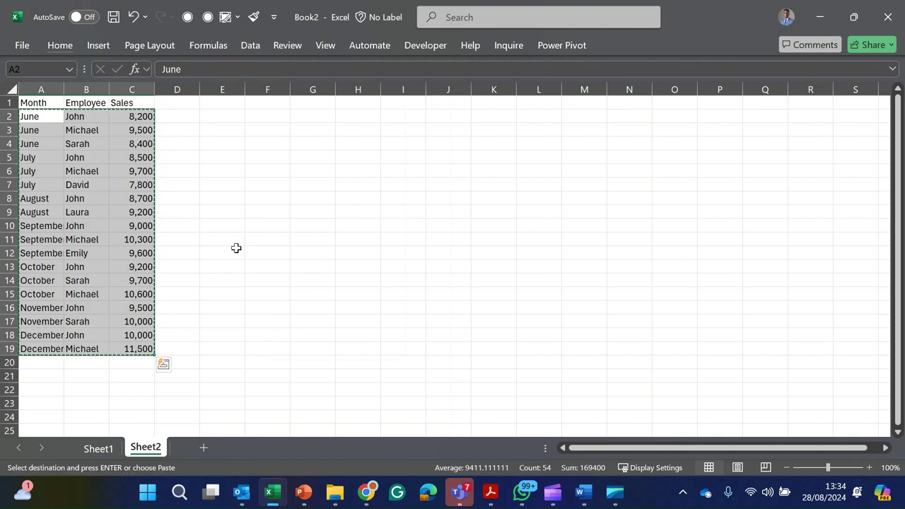
Paste the copied rows into Sheet1 at C27, below the sales table
key(ctrl+Page_Up)
key(Down)
key(Down)
key(Down)
key(Down)
key(Down)
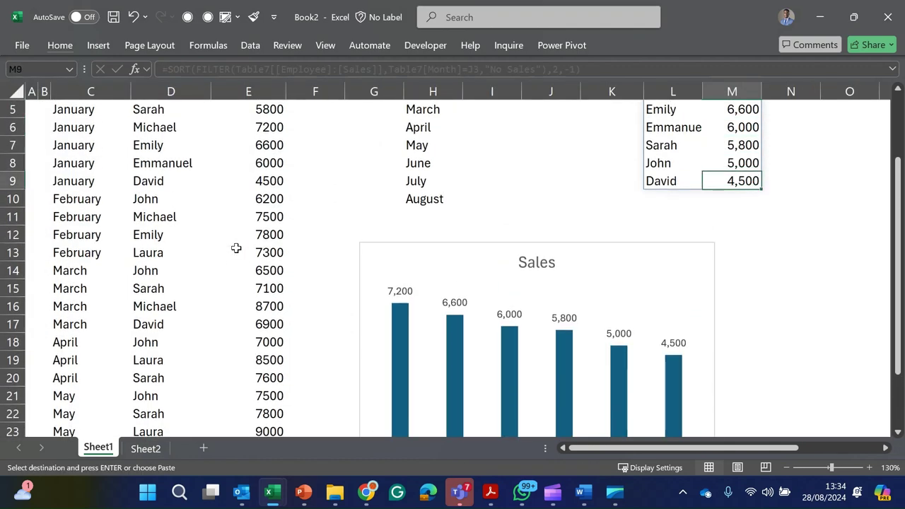
key(Left)
key(Left)
key(Left)
key(Left)
key(Left)
key(Left)
key(Left)
key(Left)
key(Left)
key(Left)
key(Down)
key(Down)
key(Down)
key(Down)
key(Down)
key(Down)
key(Down)
key(Down)
key(Down)
key(Down)
key(Down)
key(Down)
key(Down)
key(Down)
key(Down)
key(Down)
key(Down)
key(Down)
key(Down)
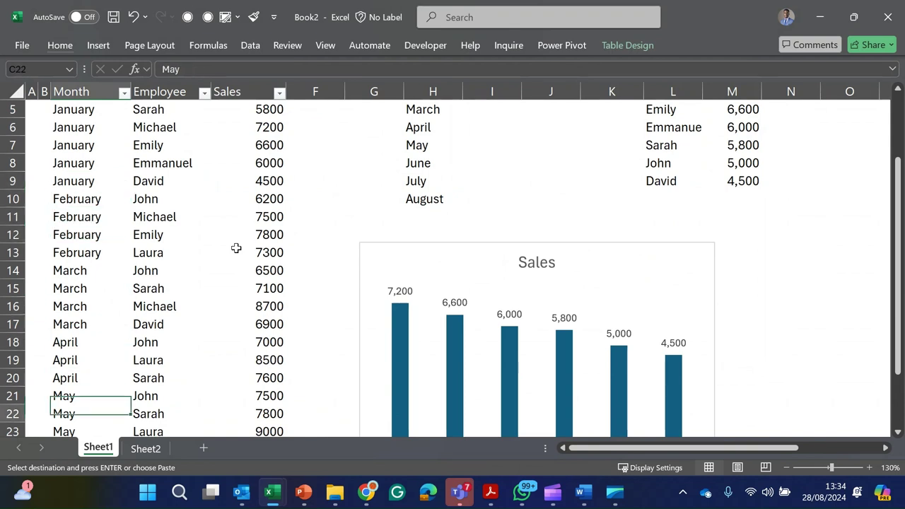
key(Up)
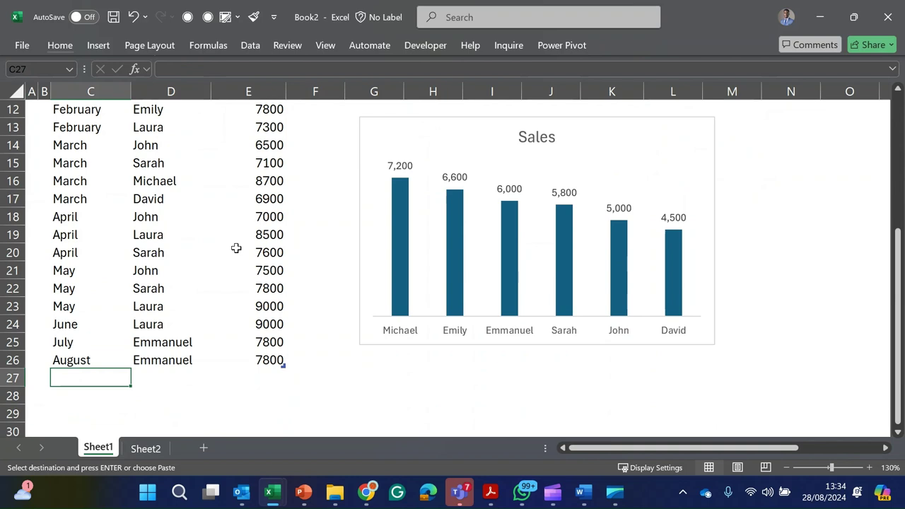
key(ctrl+v)
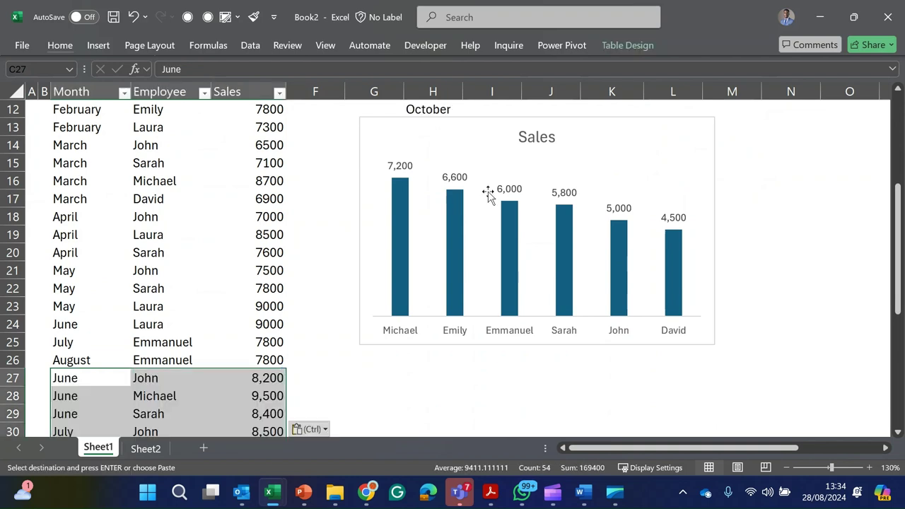
Drag the chart slightly to the right
scroll(523, 219, up, 2)
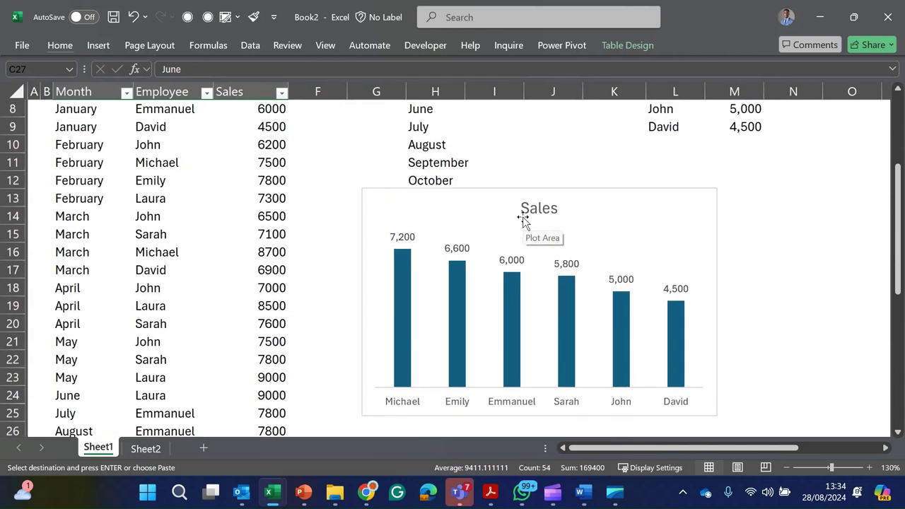
scroll(524, 219, down, 3)
scroll(523, 220, up, 4)
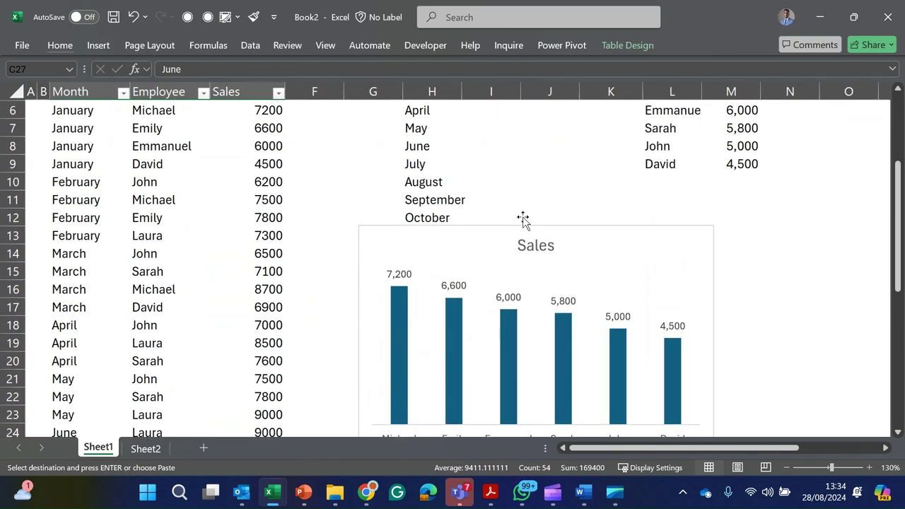
scroll(523, 219, up, 1)
drag(483, 279, 616, 286)
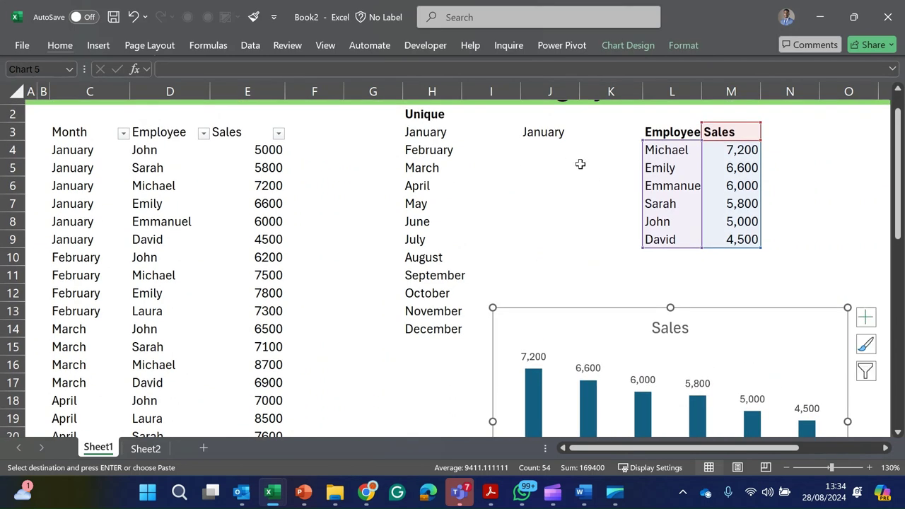
Choose September in J3's month dropdown
click(554, 135)
click(586, 133)
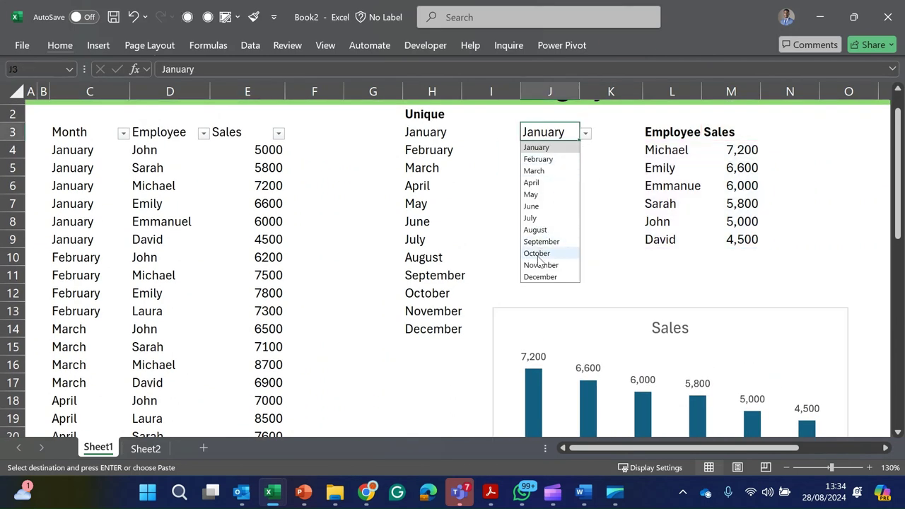
click(539, 240)
scroll(536, 240, down, 2)
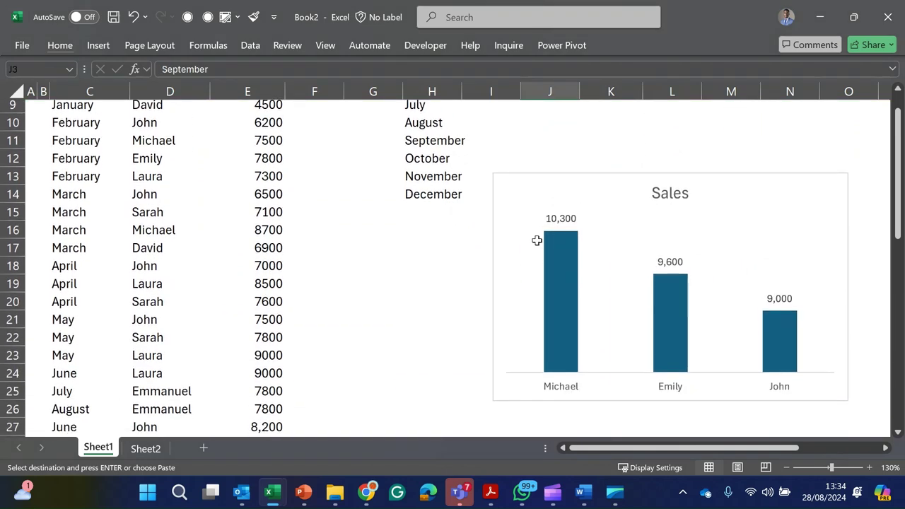
scroll(536, 240, up, 3)
Move the chart up and right beside the month list
click(586, 134)
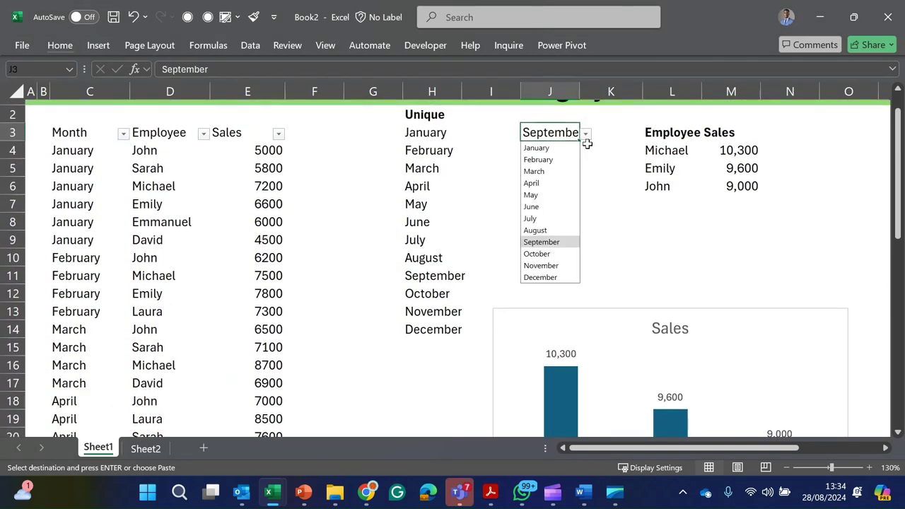
click(604, 310)
drag(606, 311, 635, 255)
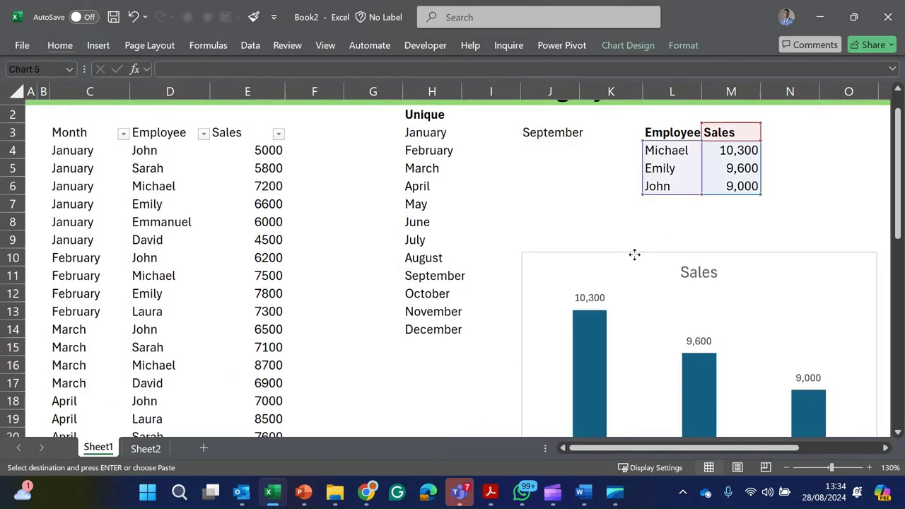
click(586, 132)
Choose December, then November, then January again as J3's month
click(563, 134)
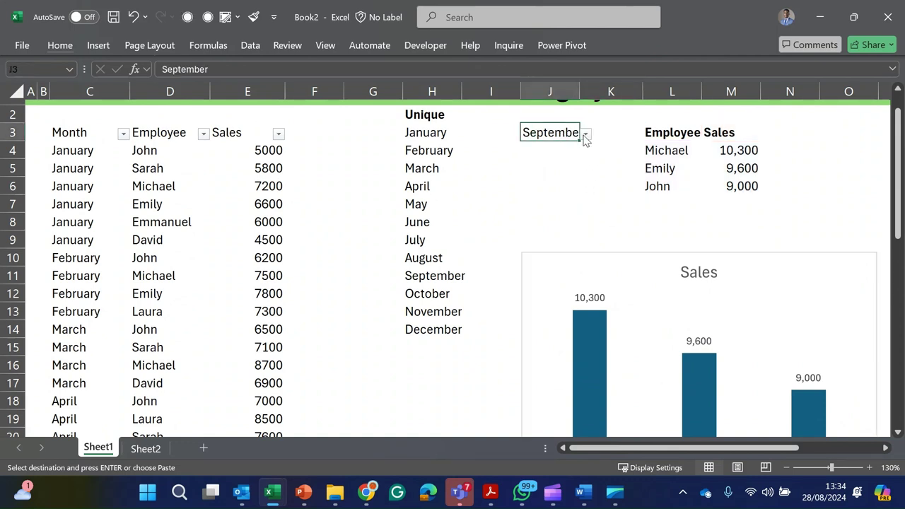
click(584, 134)
click(546, 277)
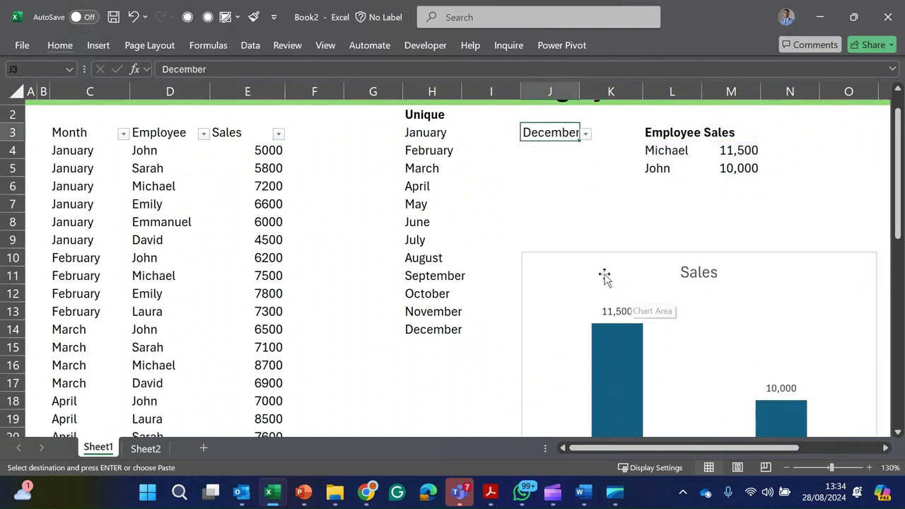
click(586, 133)
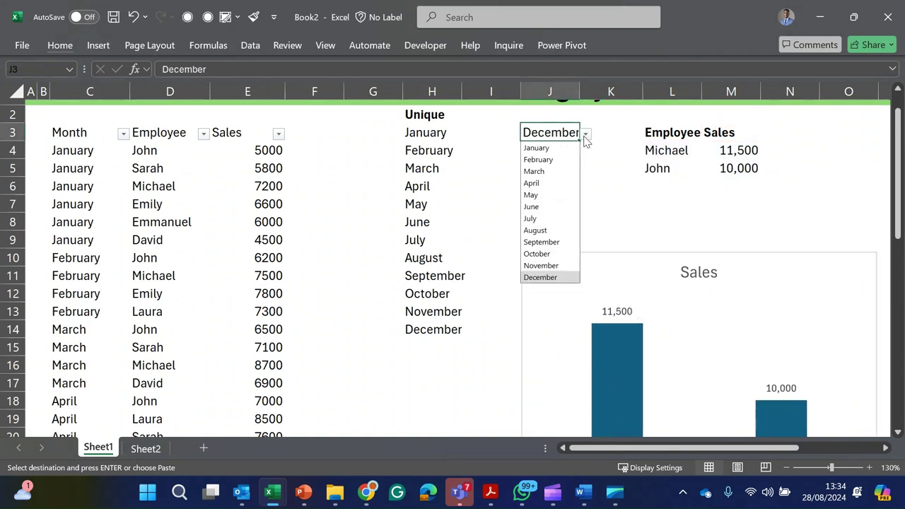
click(543, 266)
scroll(541, 263, down, 2)
scroll(535, 264, down, 1)
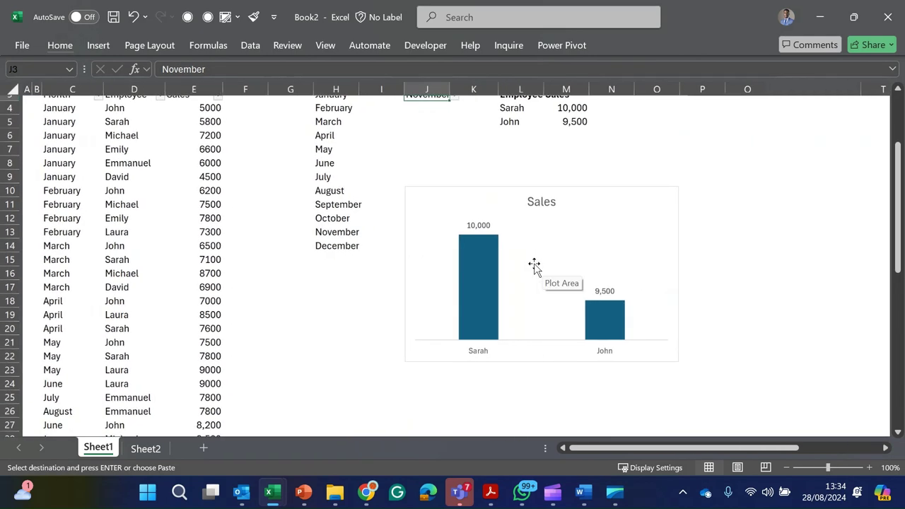
scroll(347, 320, up, 2)
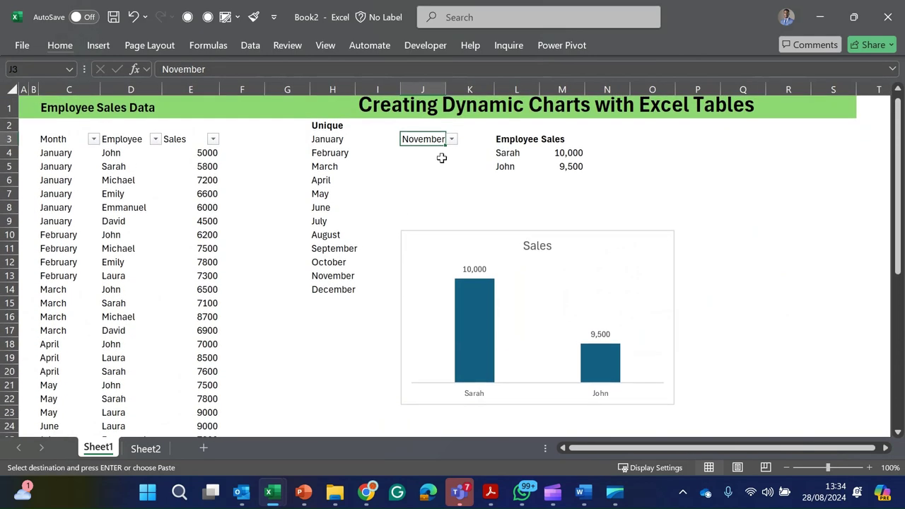
click(452, 137)
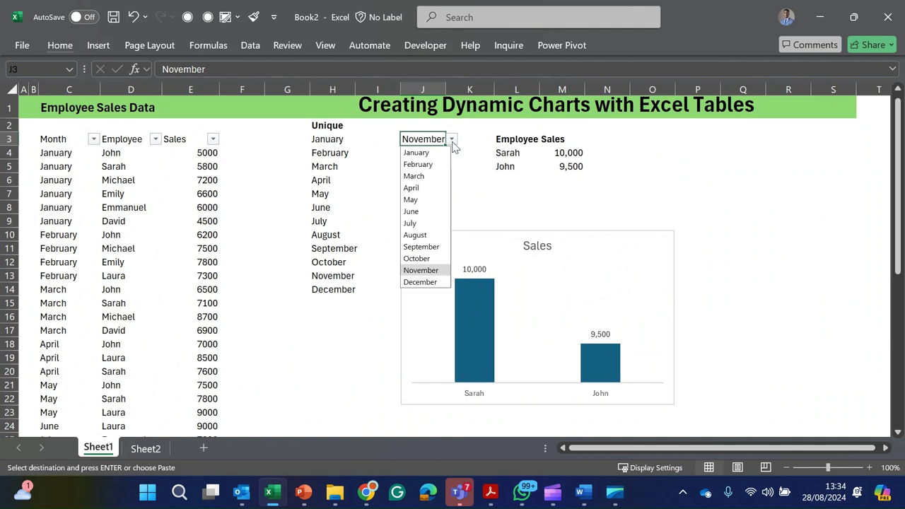
click(417, 153)
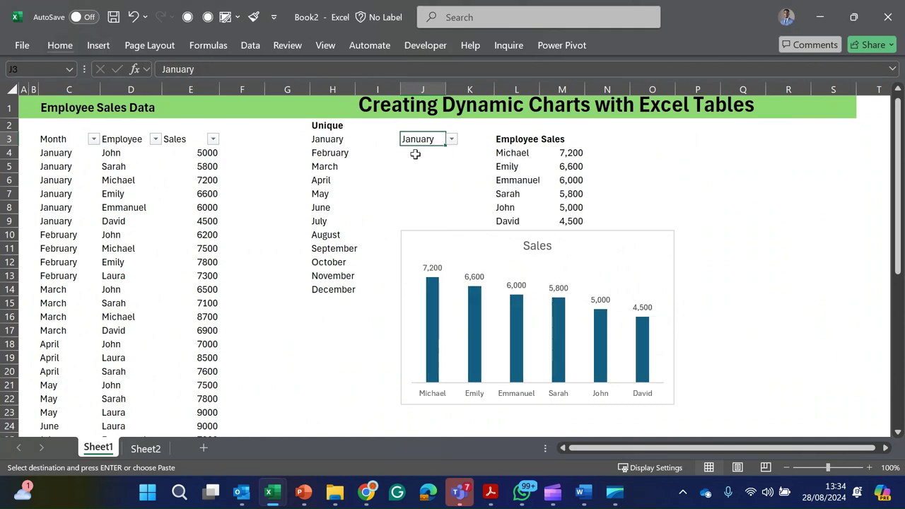